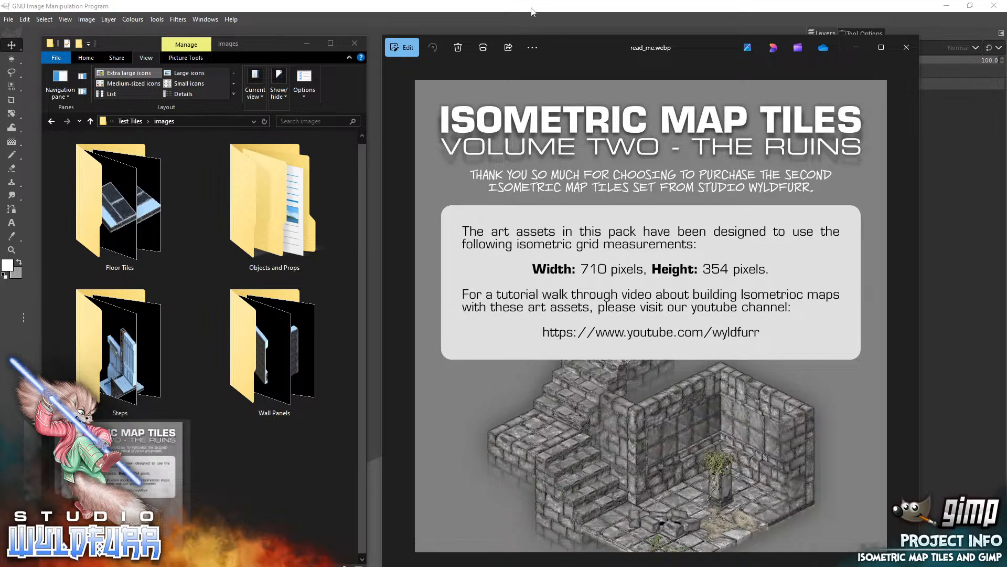
Switch to GIMP and check the default image grid's line style and spacing in the preferences.
double_click(532, 10)
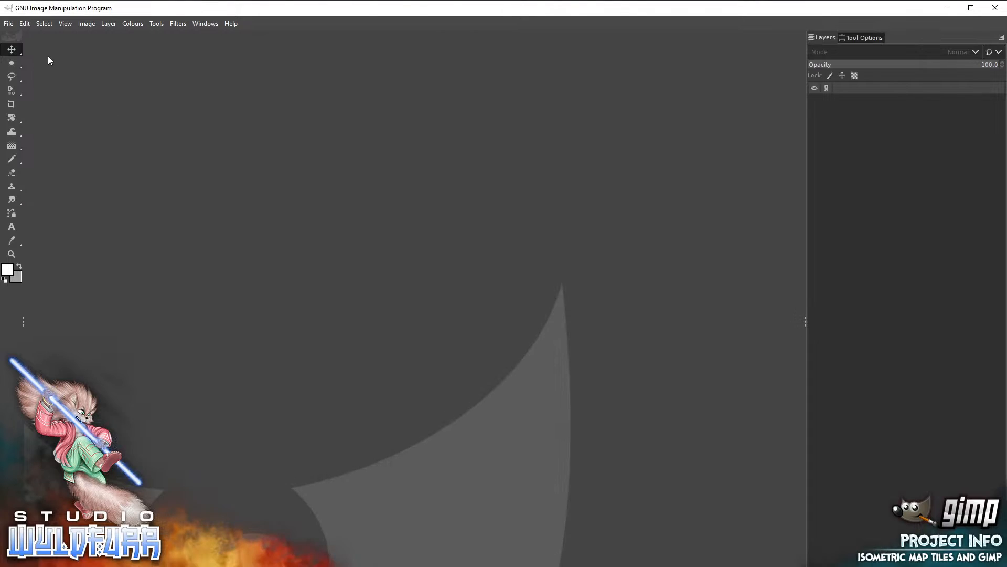
left_click(971, 8)
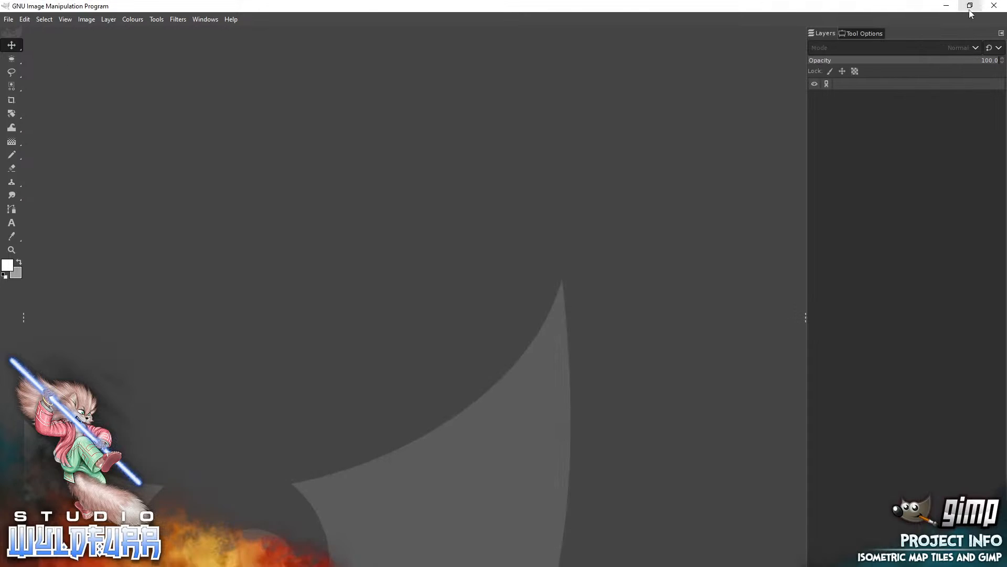
left_click(25, 19)
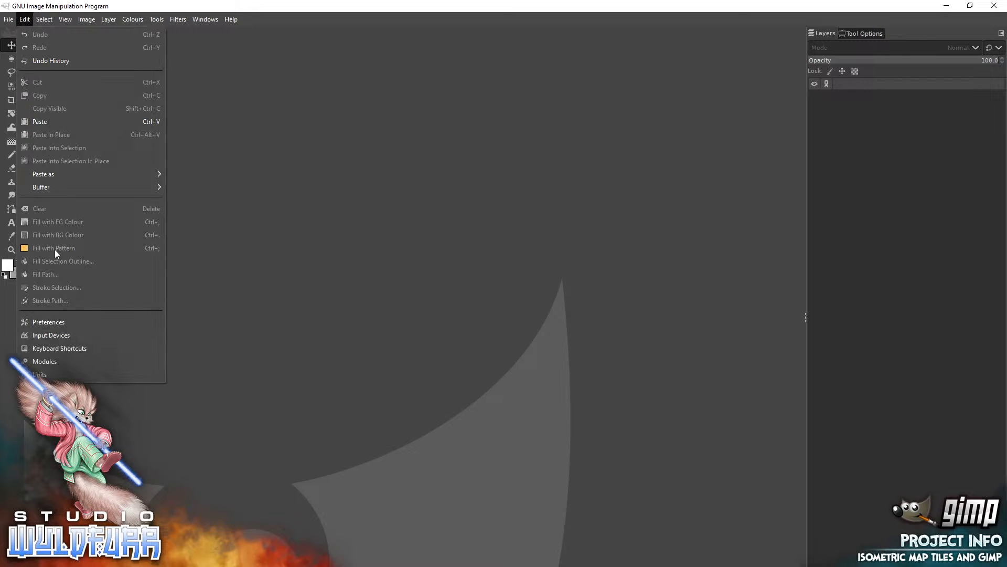
left_click(63, 323)
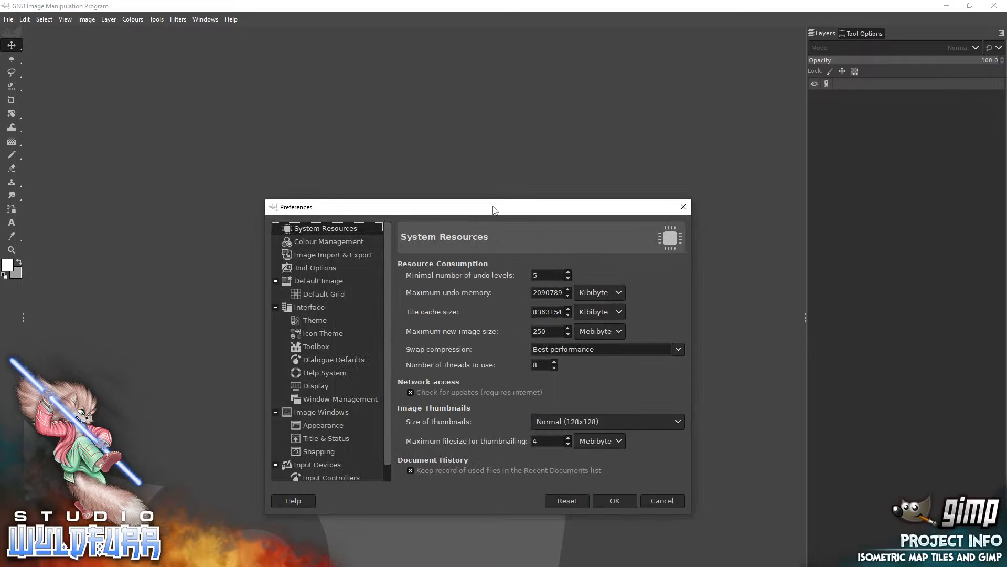
left_click_drag(492, 211, 492, 111)
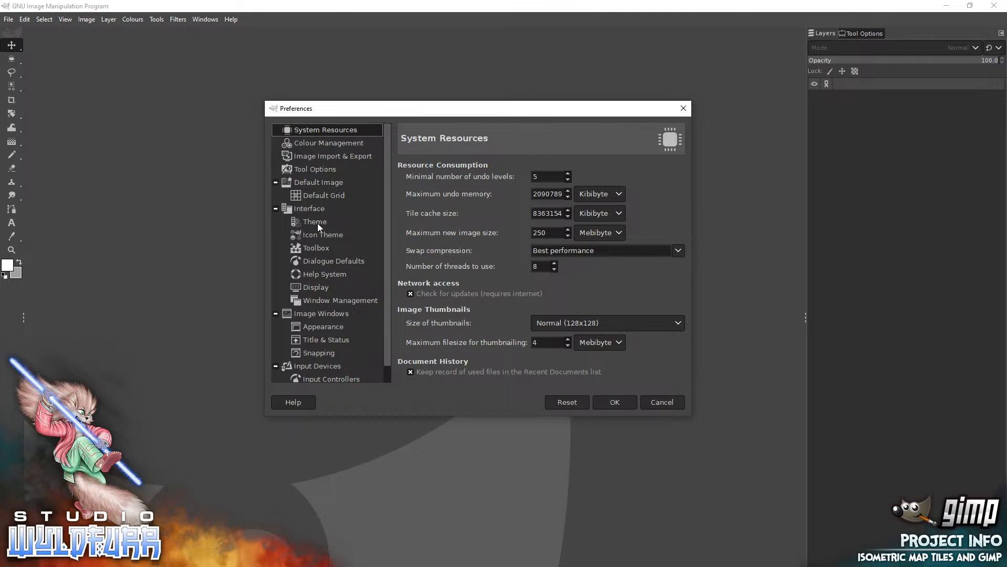
left_click(323, 195)
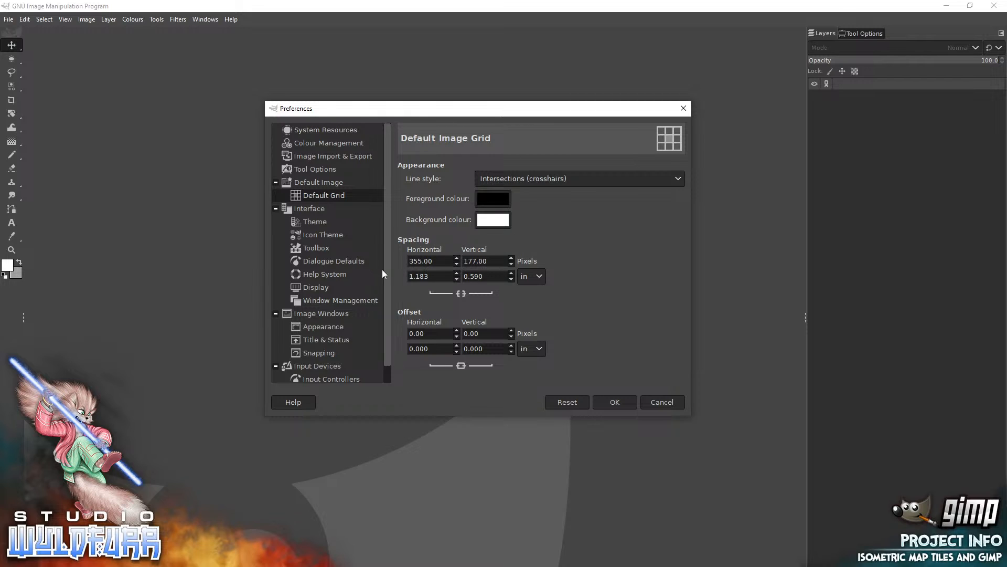
left_click(617, 402)
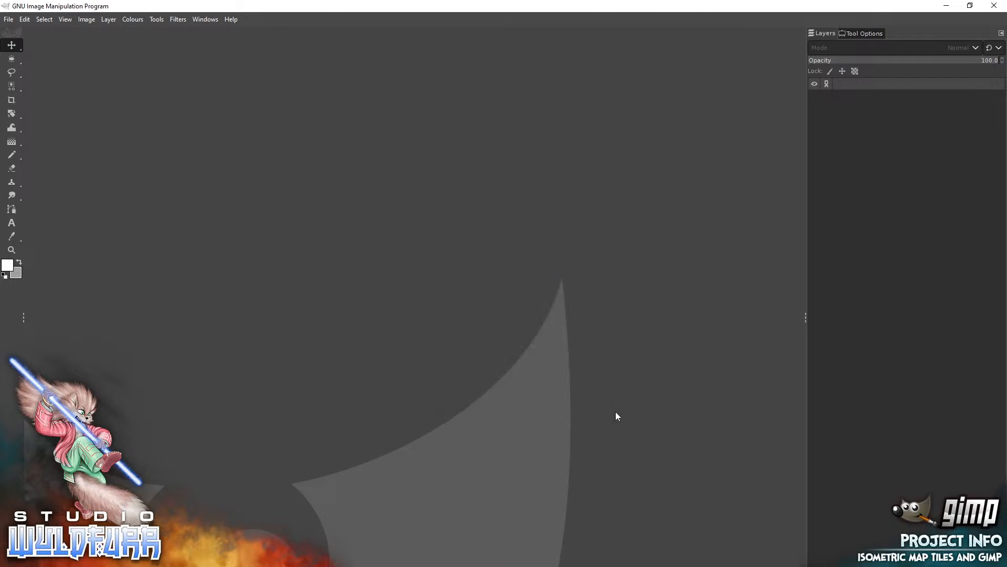
Start a new image from the A4 (300 ppi) template, show its advanced options and set landscape orientation.
left_click(9, 19)
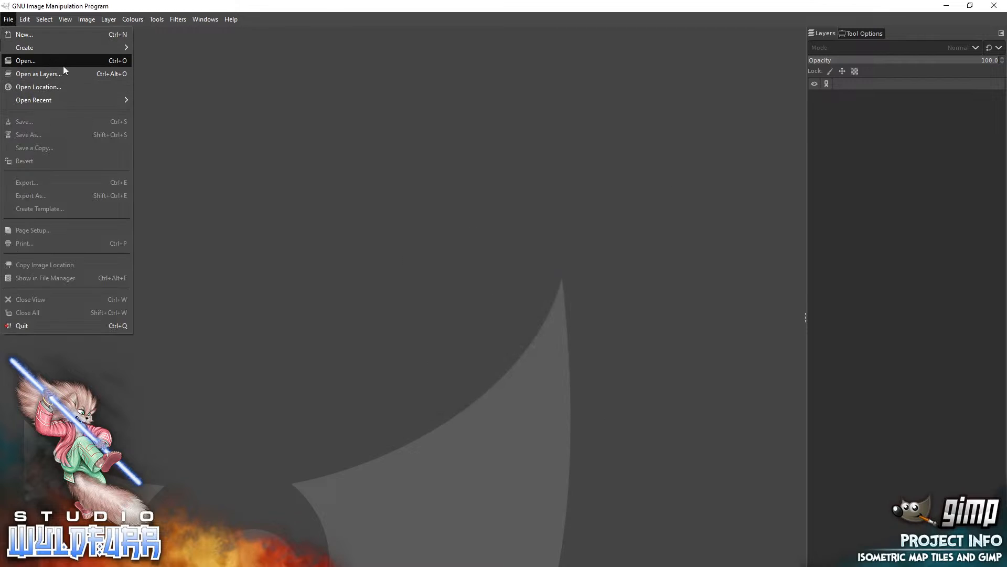
left_click(32, 37)
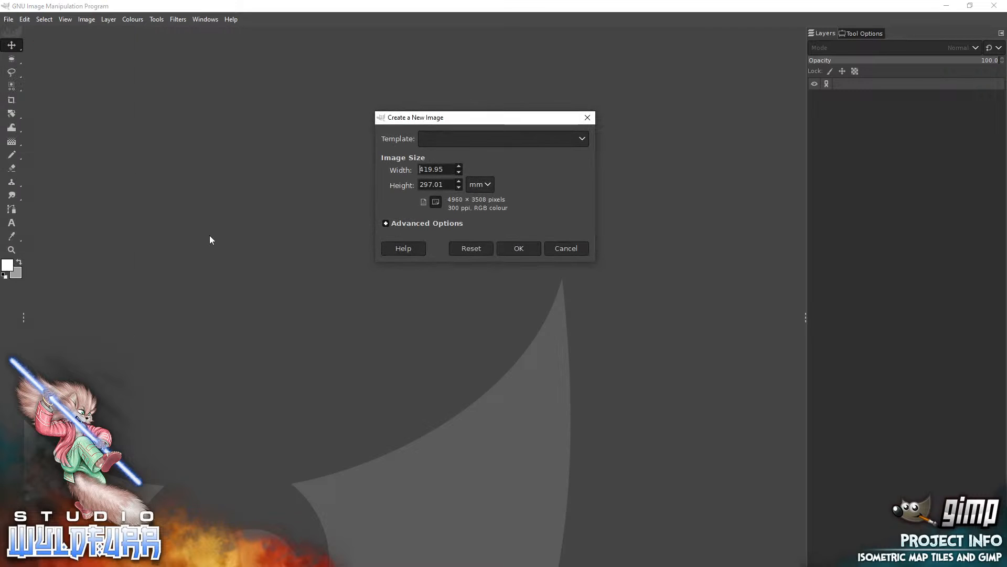
left_click(521, 139)
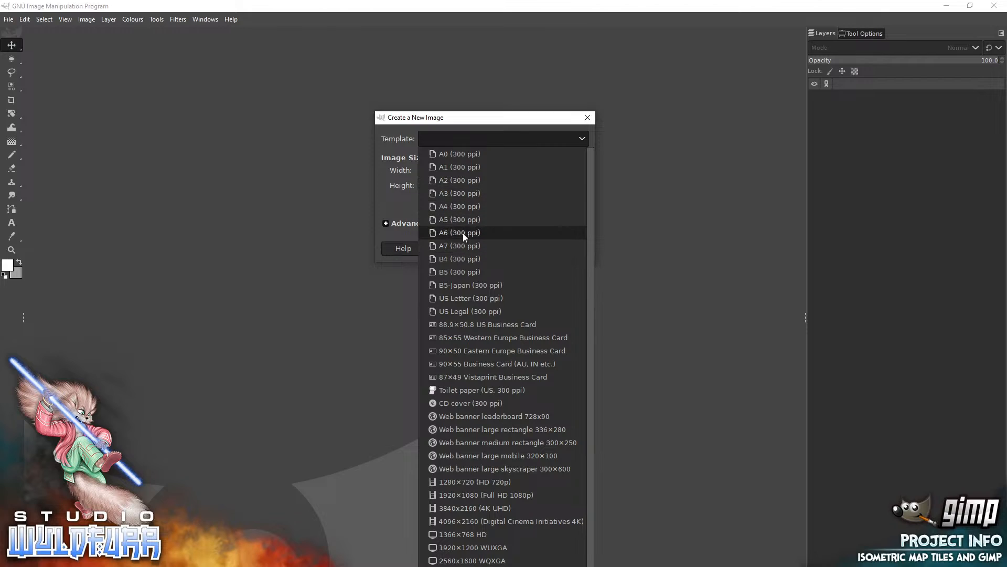
left_click(456, 206)
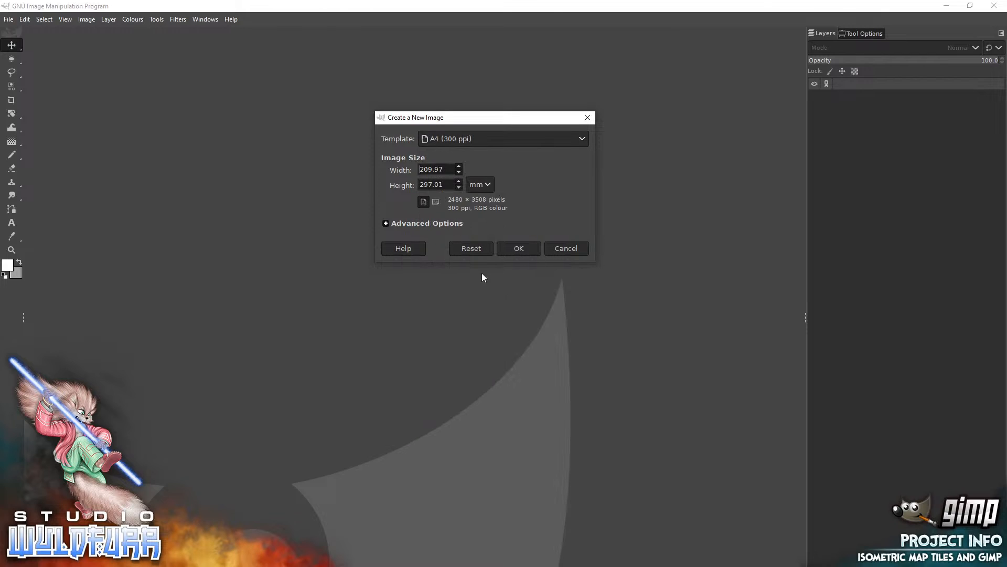
left_click(387, 223)
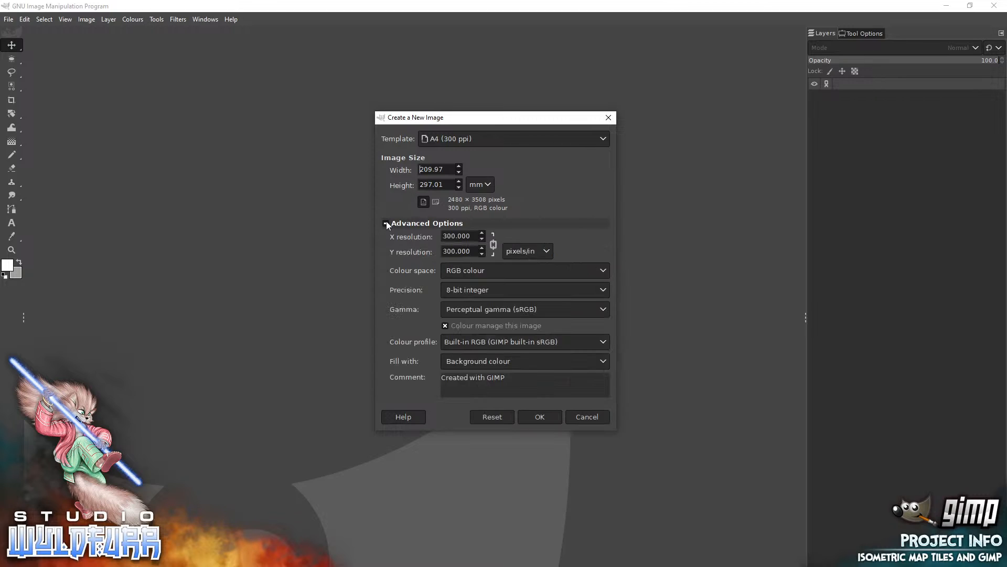
left_click(436, 202)
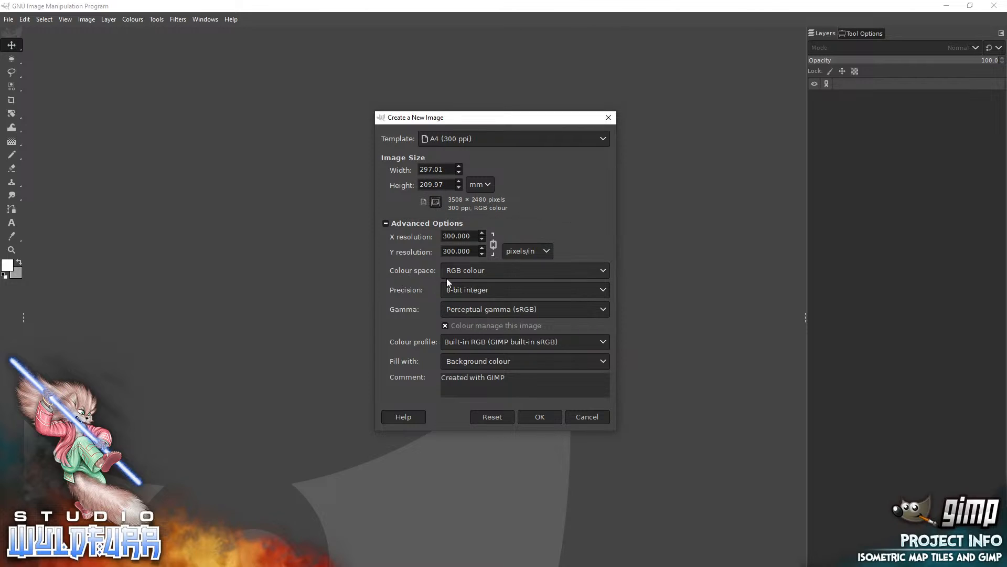
left_click(464, 270)
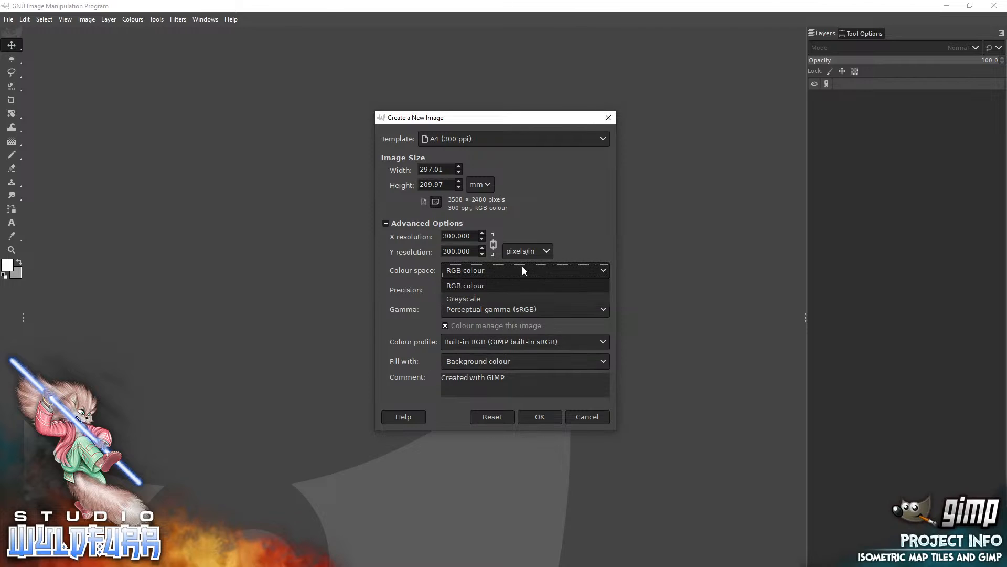
left_click(458, 299)
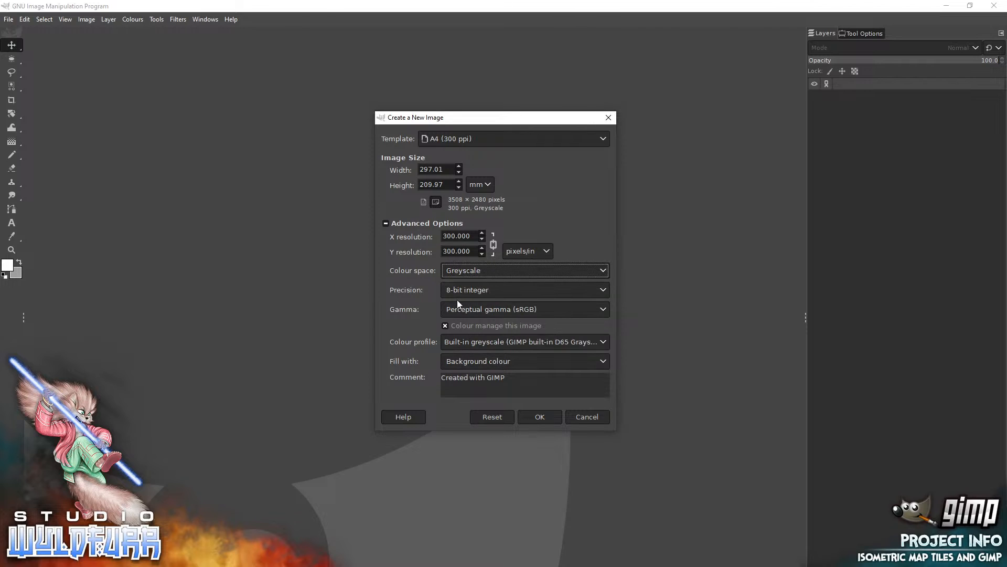
left_click(466, 270)
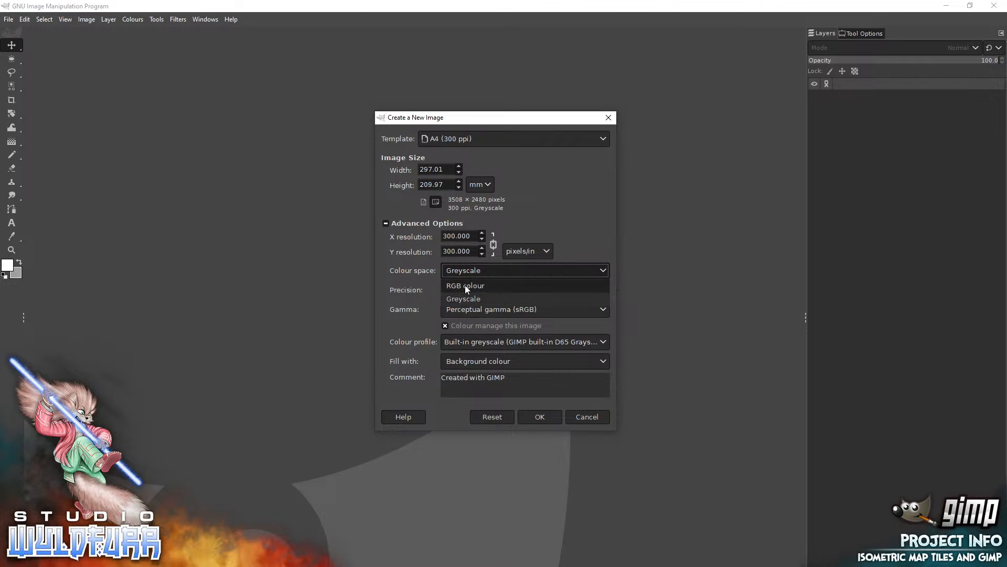
left_click(465, 285)
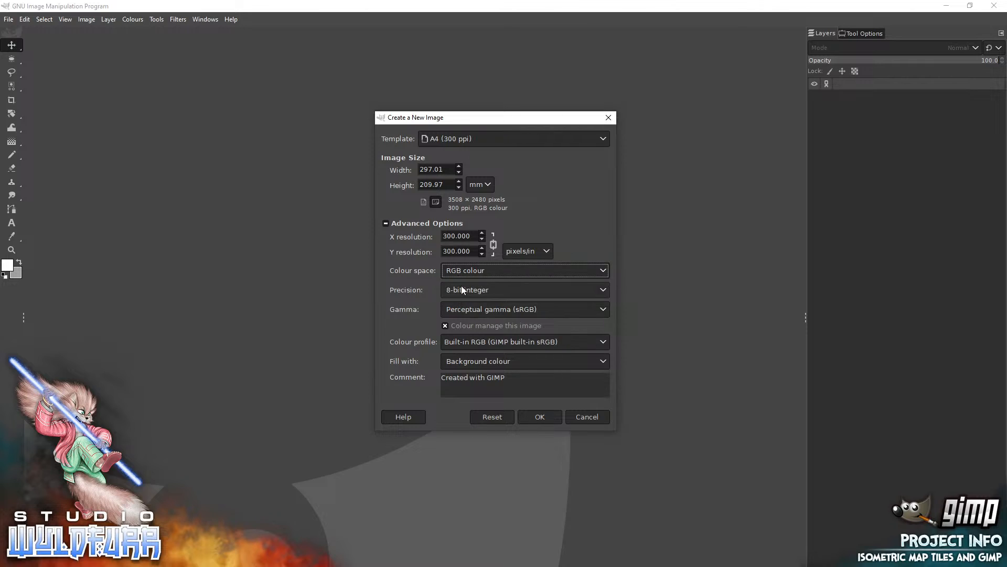
Turn off colour management for the new image and create it.
left_click(445, 326)
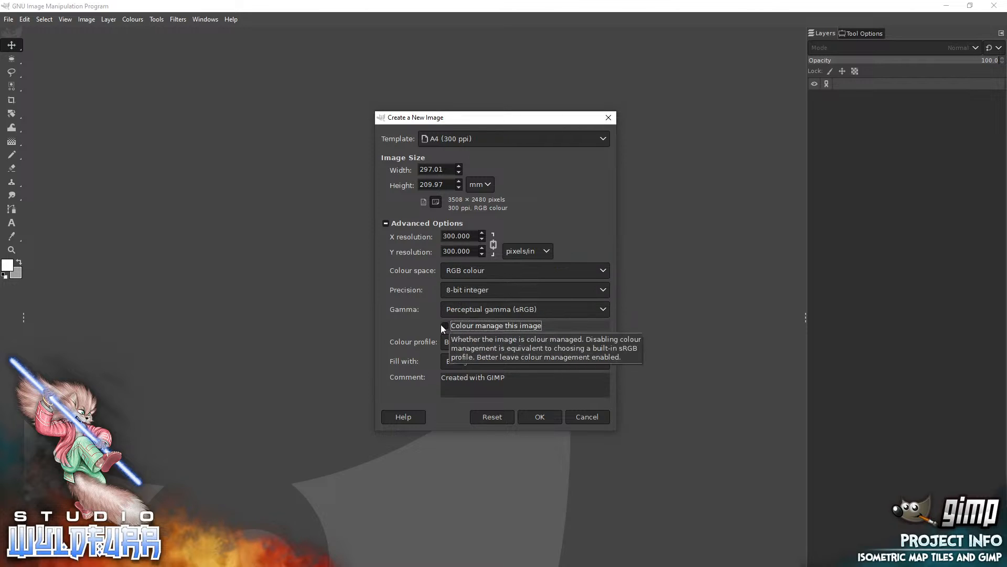
left_click(539, 416)
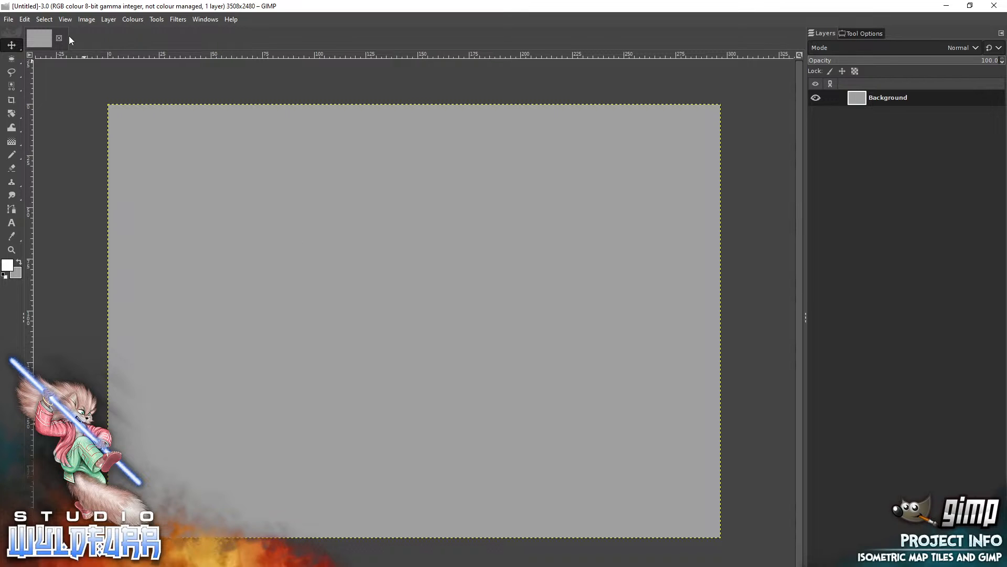
Show the grid over the canvas and enable snapping to the grid.
left_click(65, 18)
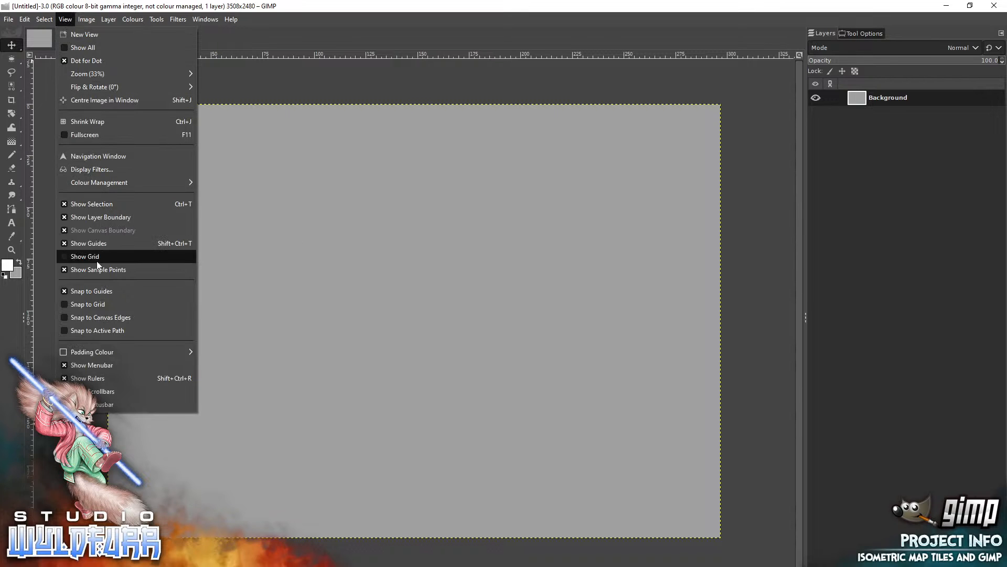
left_click(63, 256)
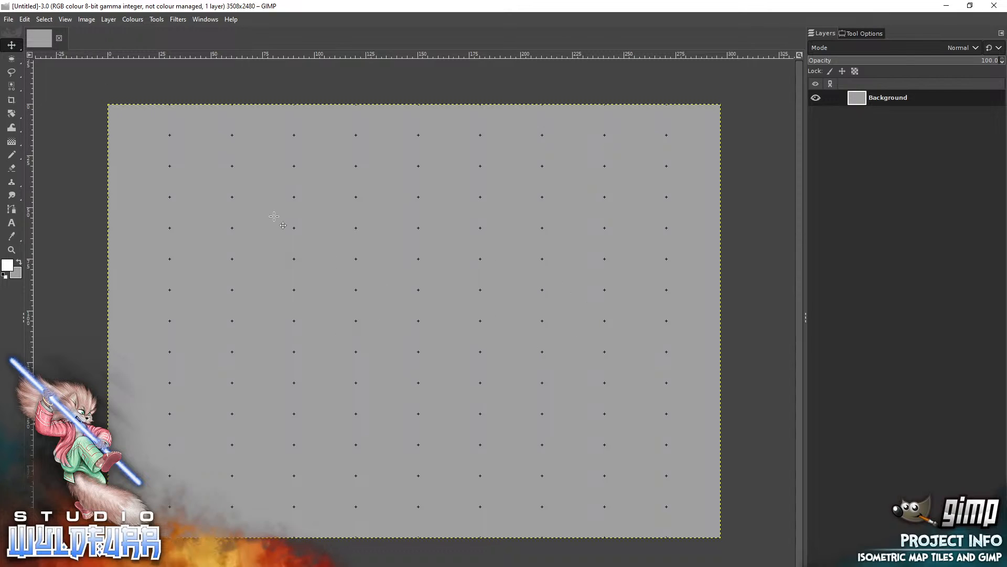
left_click(65, 19)
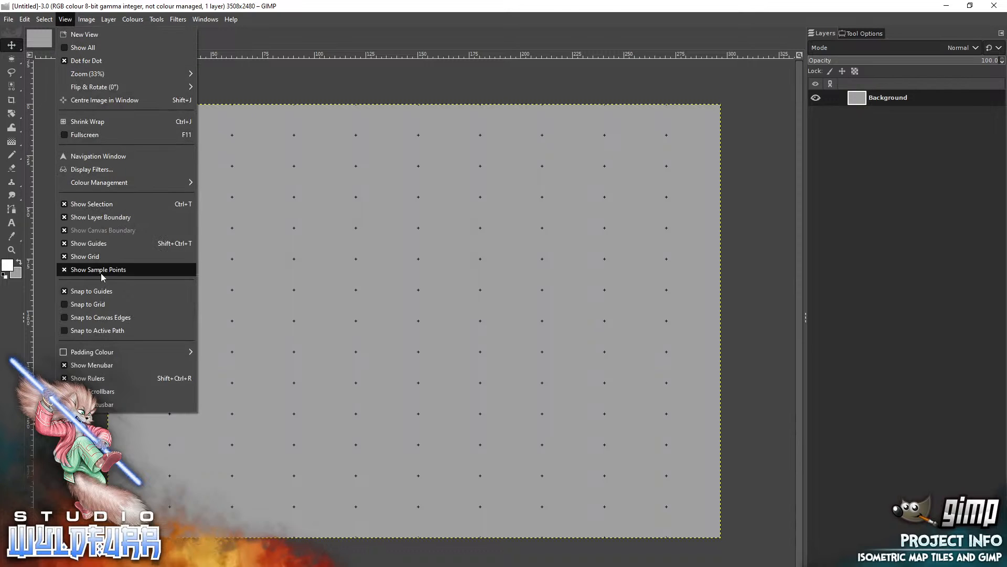
left_click(67, 306)
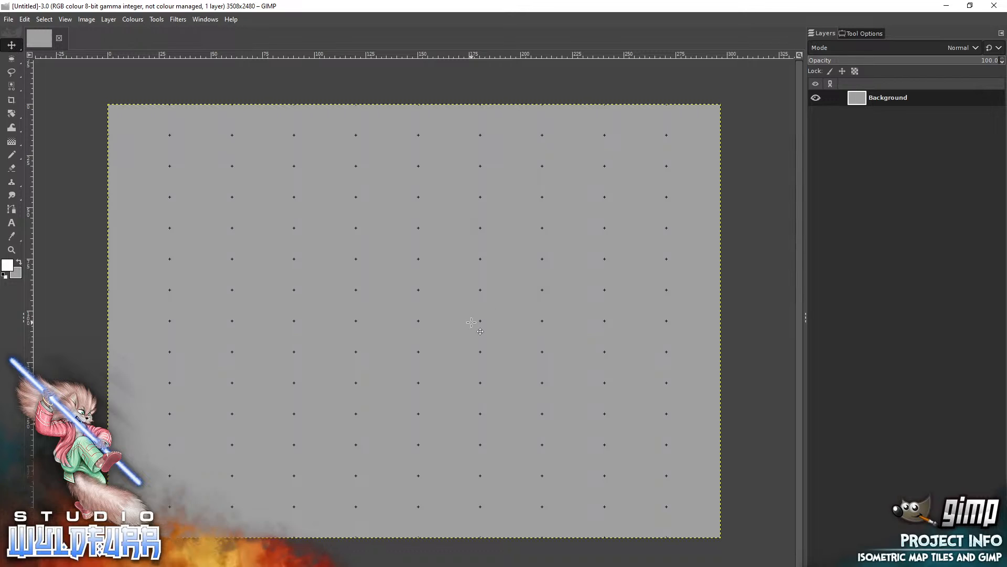
Switch to File Explorer, add floor-panel-0041.webp from the Floor Tiles folder to the image as a layer, and snap the tile to the grid near the canvas centre.
key("alt+Tab")
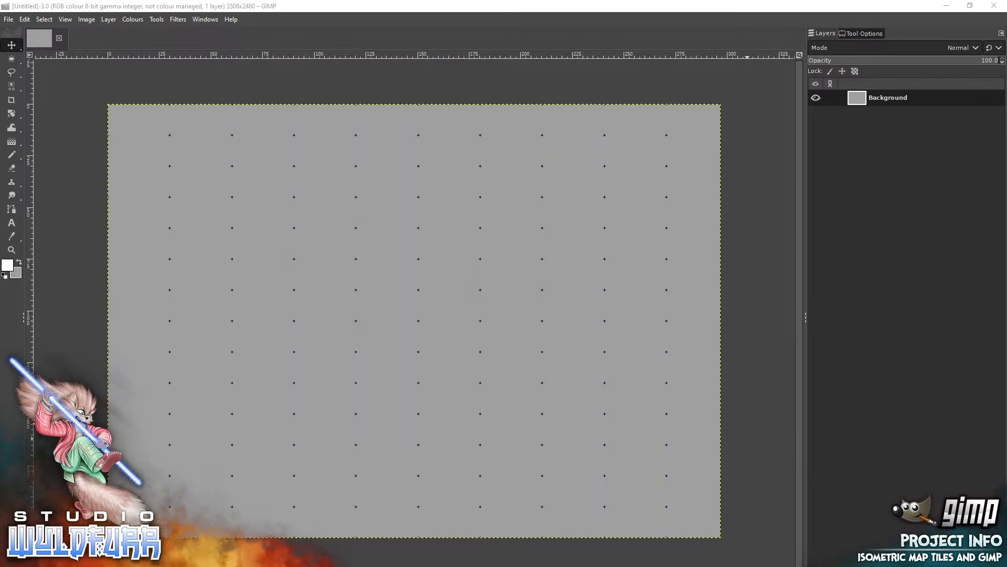
left_click_drag(269, 43, 266, 32)
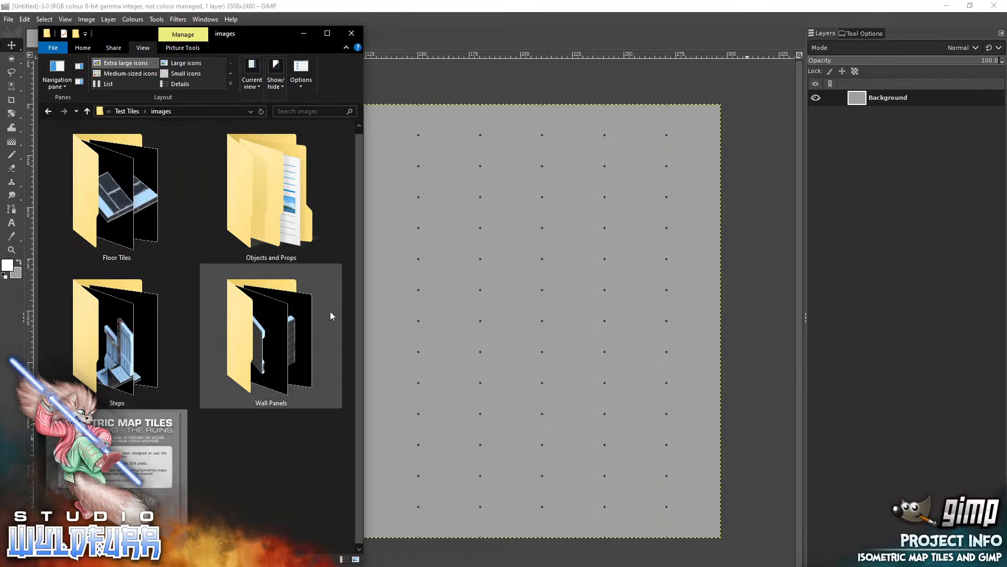
double_click(107, 202)
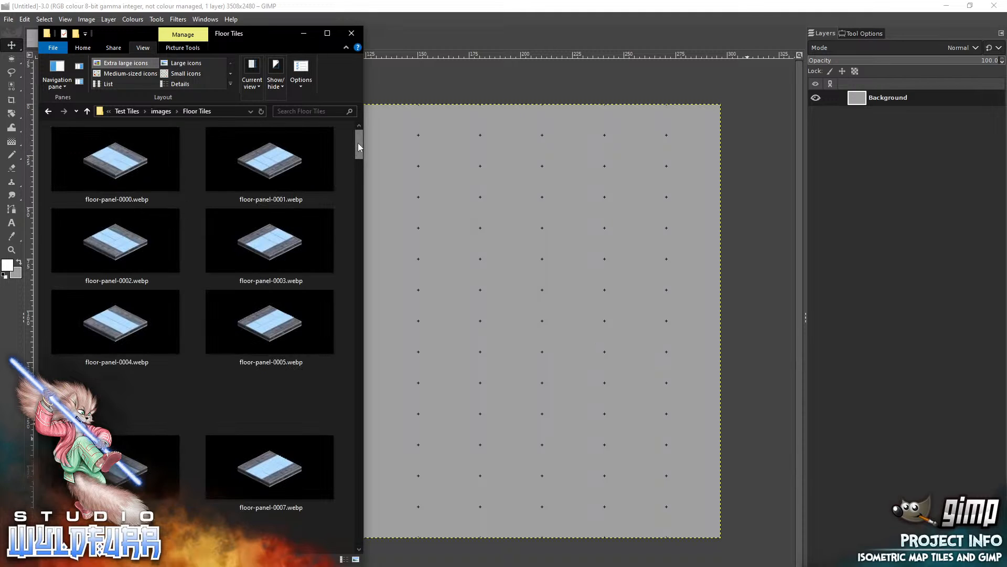
left_click_drag(359, 149, 352, 381)
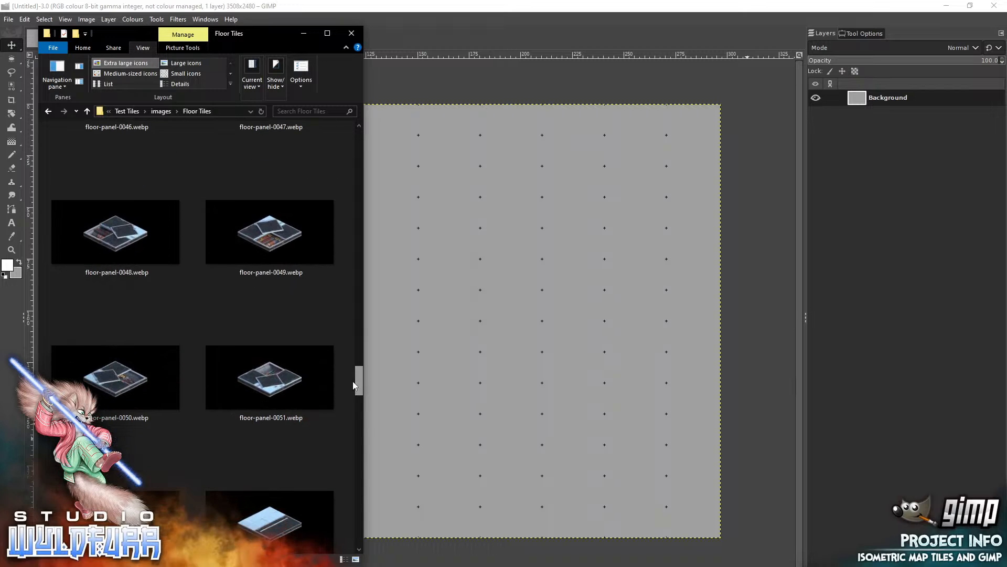
scroll(357, 388, "down", 3)
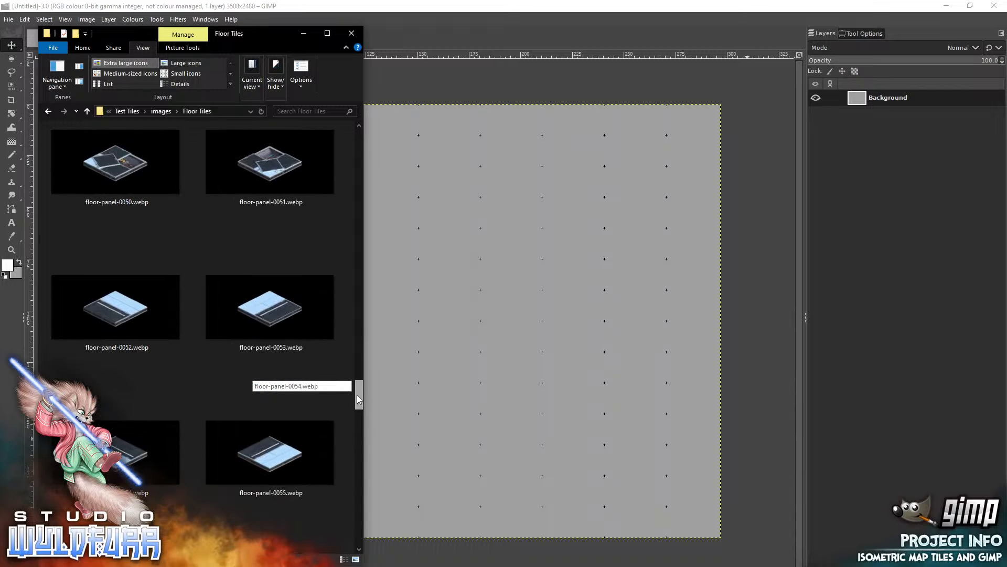
left_click_drag(361, 391, 356, 325)
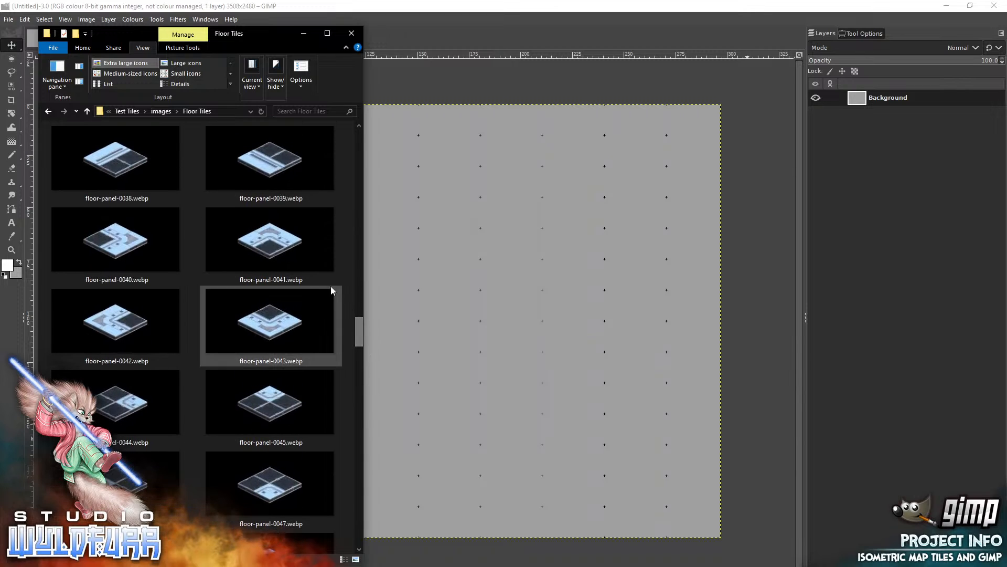
left_click(267, 240)
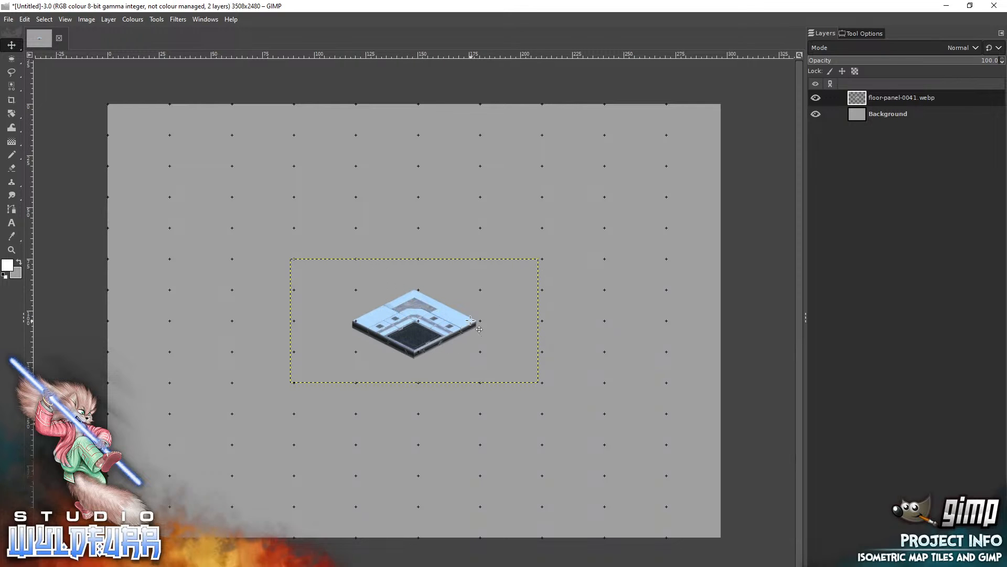
left_click_drag(418, 331, 428, 304)
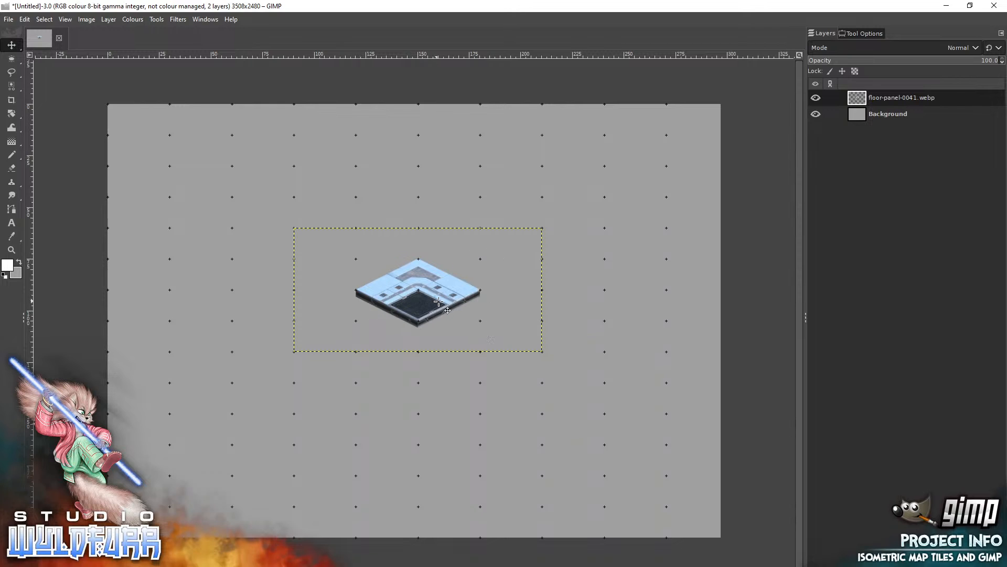
left_click_drag(434, 297, 385, 280)
Add floor-panel-0038.webp from File Explorer as a layer and snap it against the lower-left edge of the floor-panel-0041 tile.
key("alt+Tab")
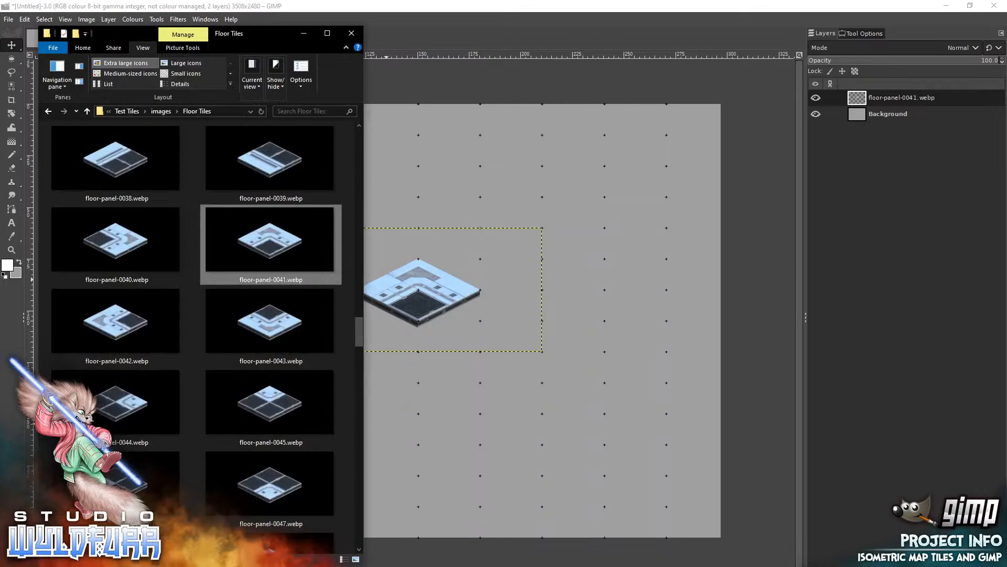
left_click(117, 160)
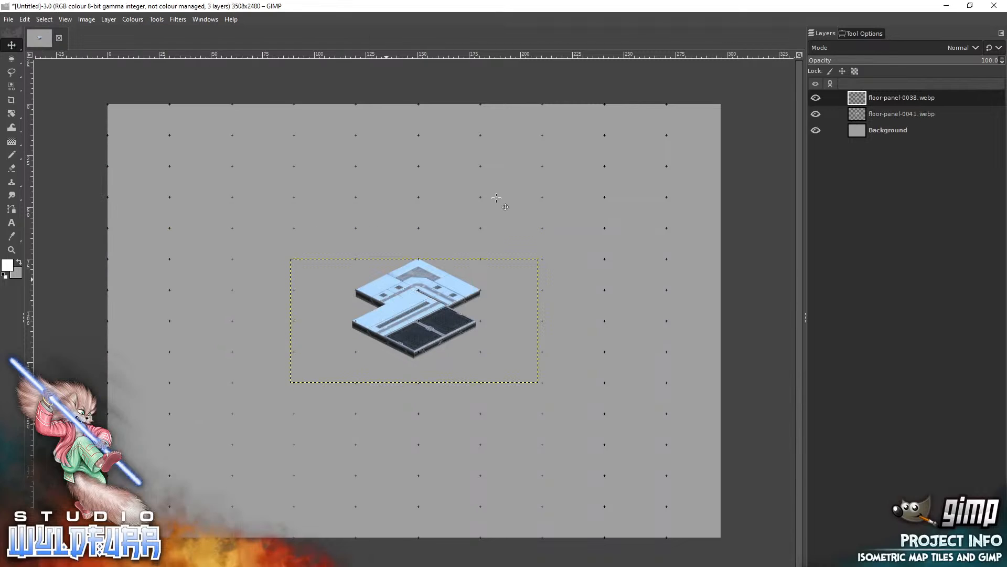
left_click_drag(444, 326, 304, 357)
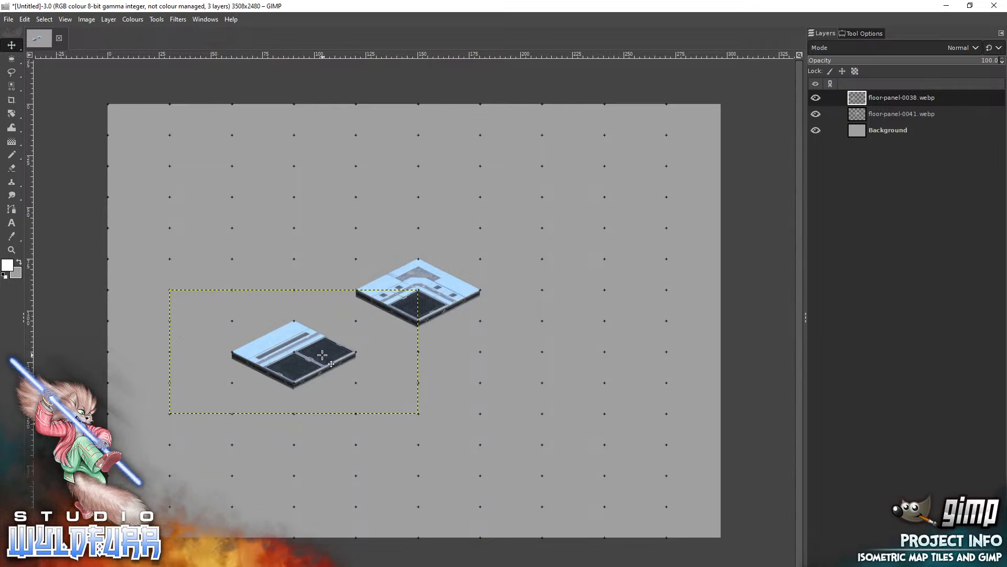
left_click_drag(328, 357, 386, 325)
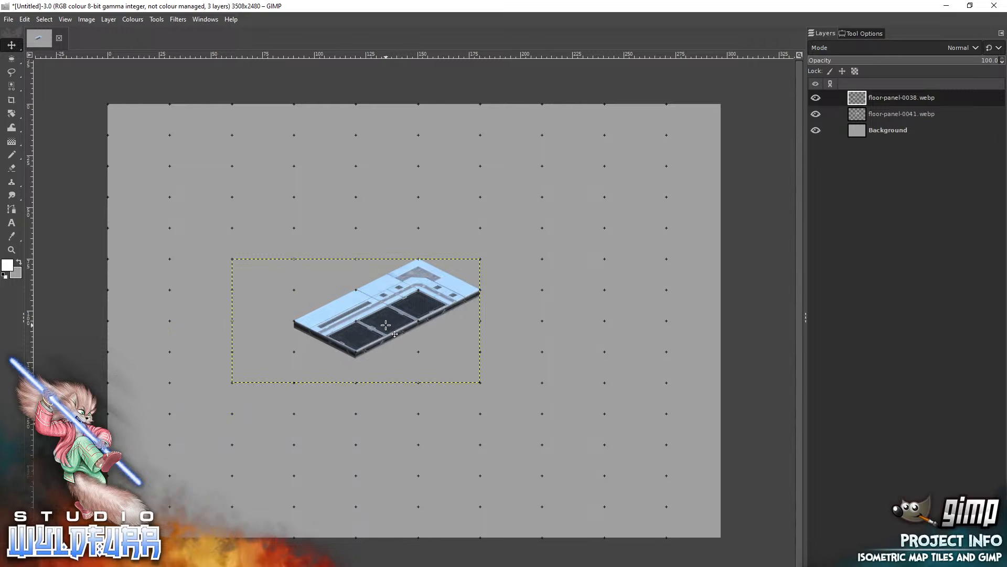
Add floor-panel-0037.webp from File Explorer as a layer and snap it against the lower-right edge of the floor-panel-0041 tile.
key("alt+Tab")
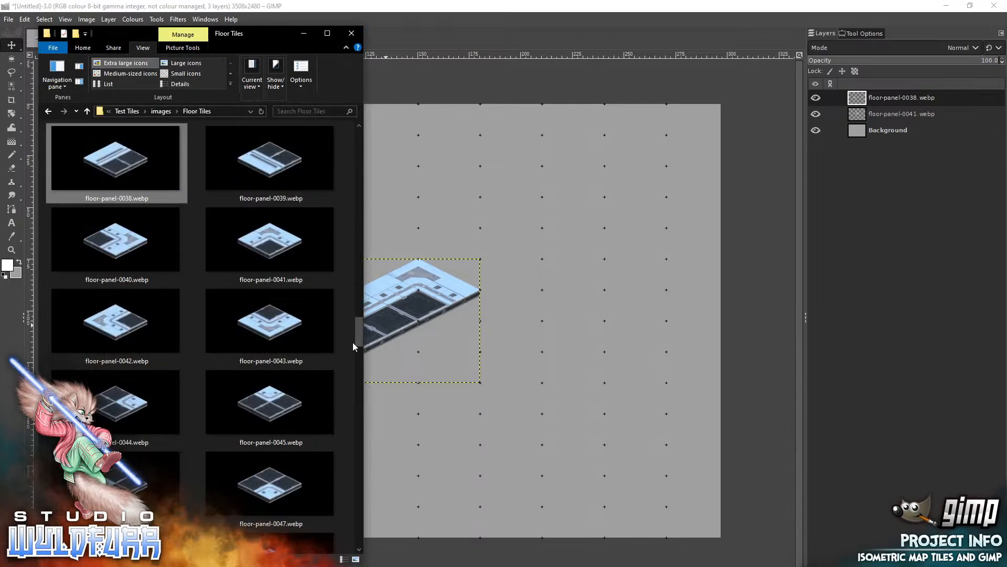
scroll(331, 340, "up", 3)
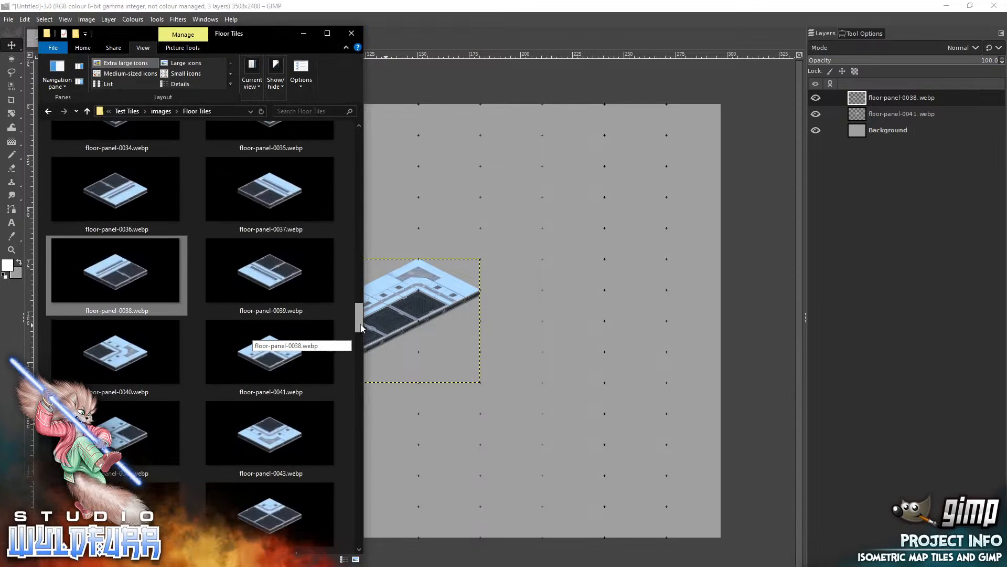
left_click_drag(284, 197, 486, 220)
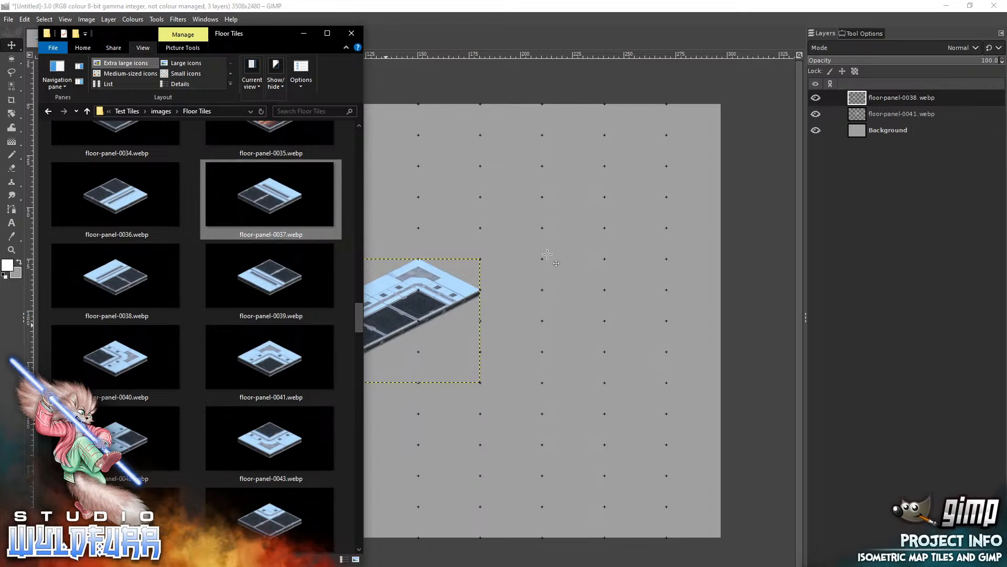
left_click_drag(547, 254, 548, 254)
left_click_drag(427, 333, 489, 327)
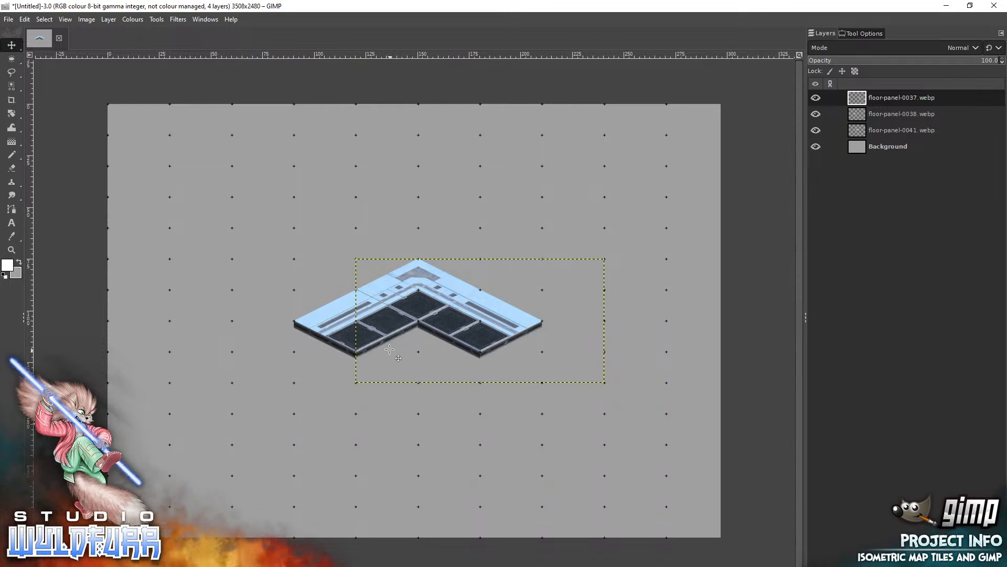
Move the floor-panel-0037 tile away from its neighbours and snap it back against the lower-right edge of the floor-panel-0041 tile.
left_click(11, 250)
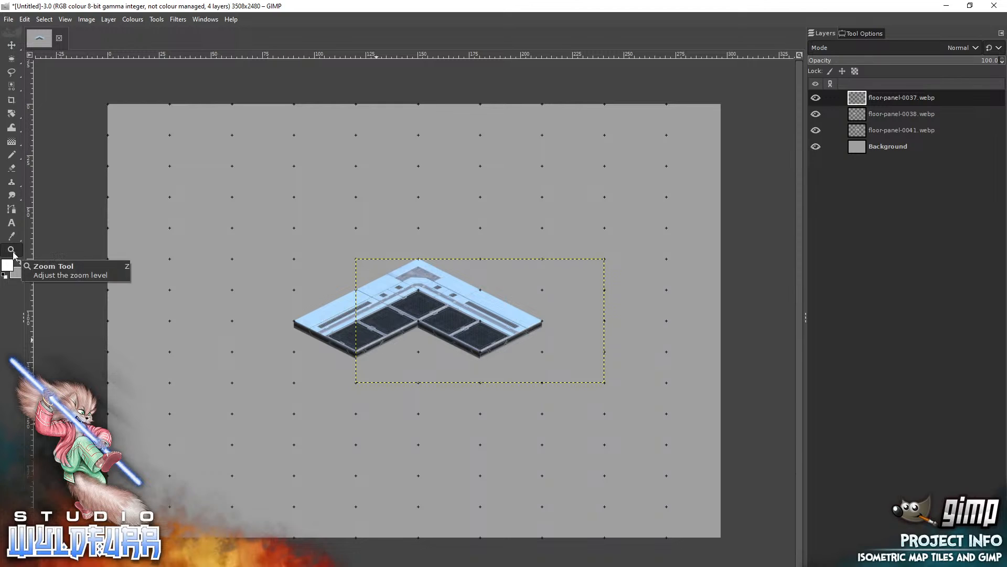
left_click(420, 327)
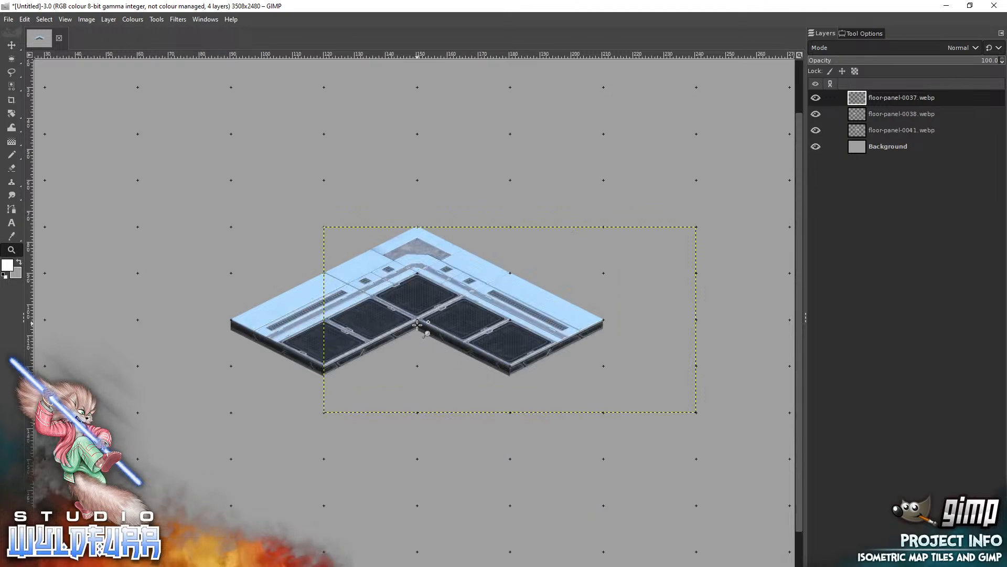
left_click(420, 326)
left_click(12, 45)
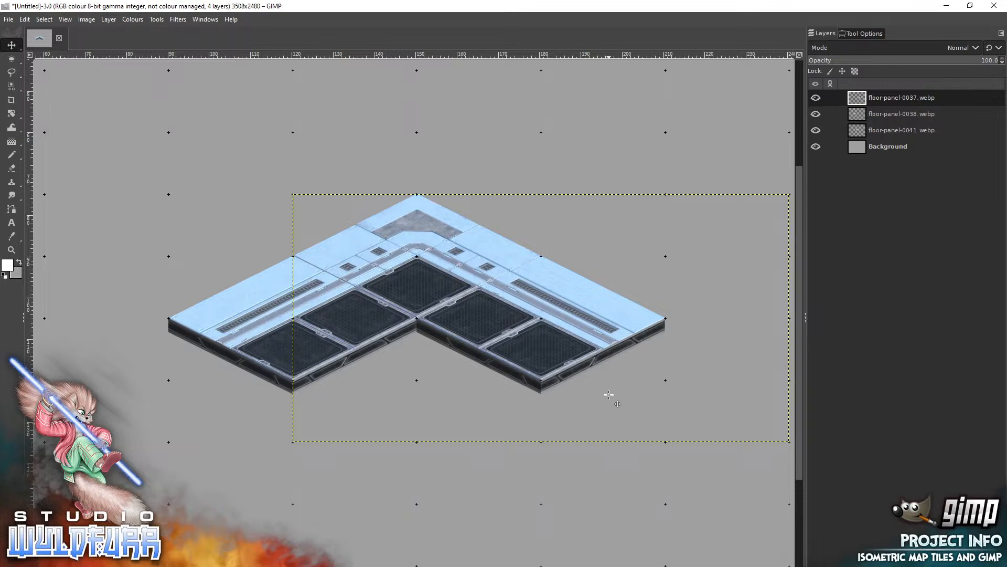
left_click_drag(601, 325, 533, 339)
key("ctrl+z")
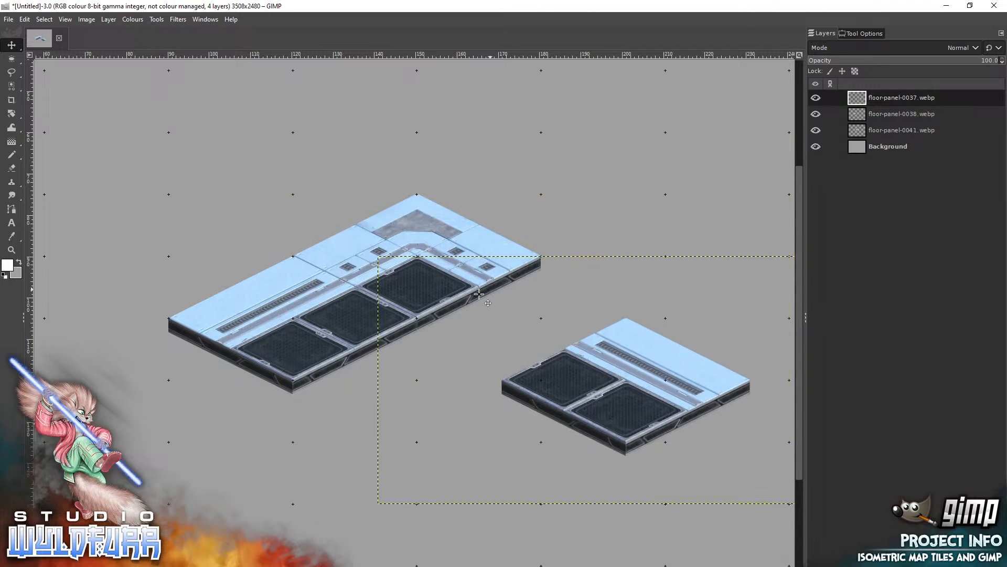
left_click_drag(621, 392, 536, 330)
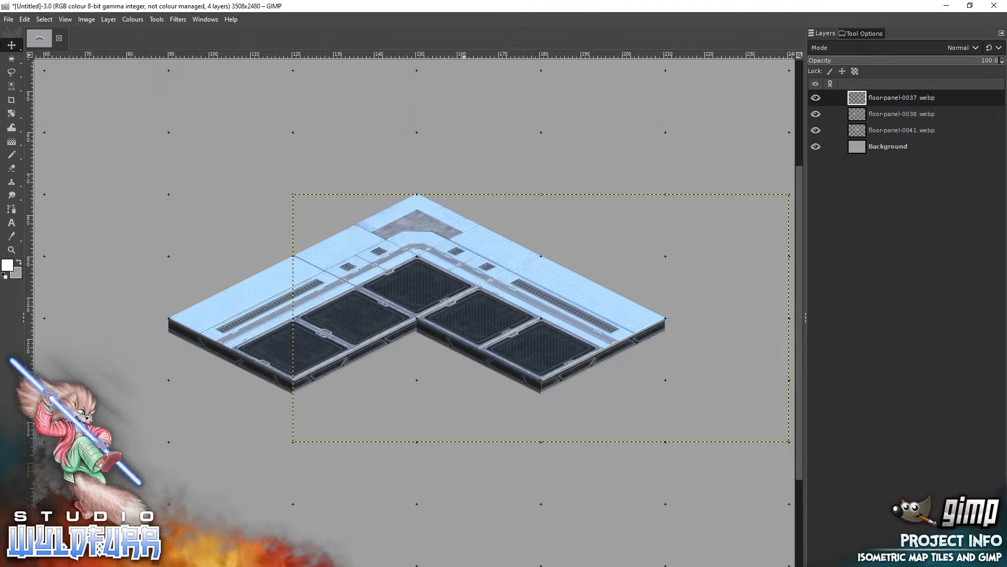
Create a layer group above the tile layers and name it Floor.
left_click(844, 564)
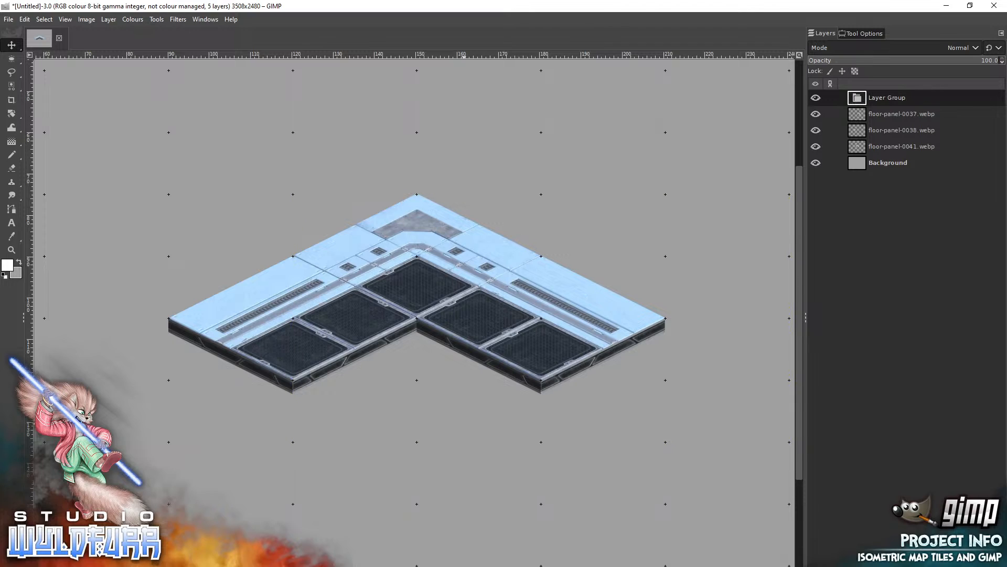
double_click(876, 98)
type("Floor")
Move the three floor panel layers into the Floor group, keeping 0037 above 0038 and 0038 above 0041.
left_click(905, 115)
left_click(886, 147)
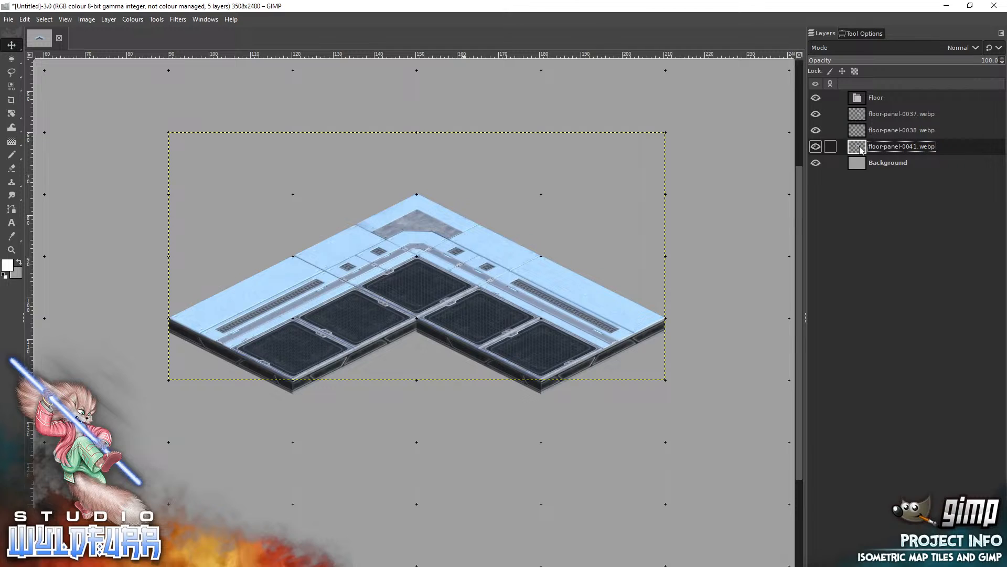
left_click_drag(861, 151, 873, 101)
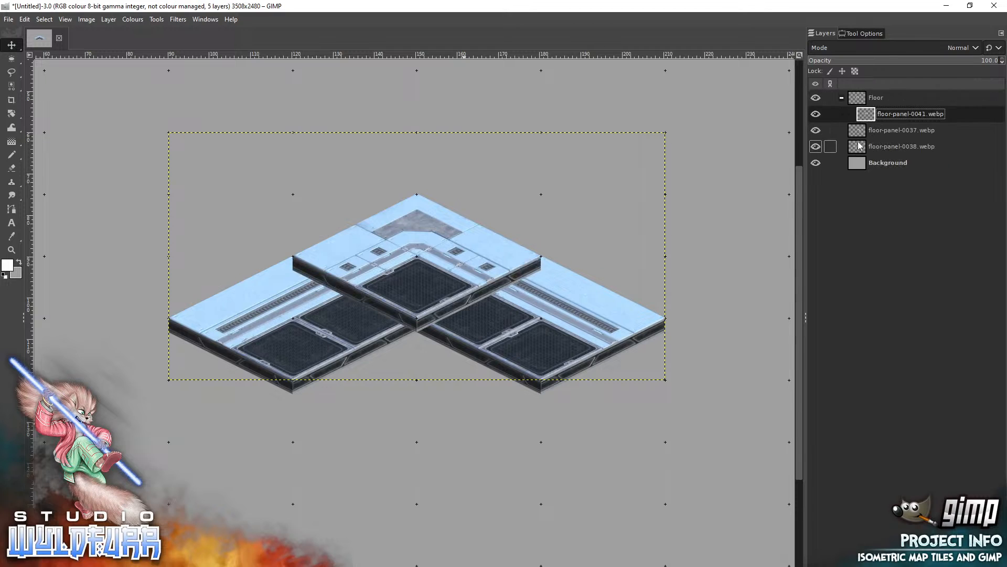
left_click_drag(866, 147, 860, 101)
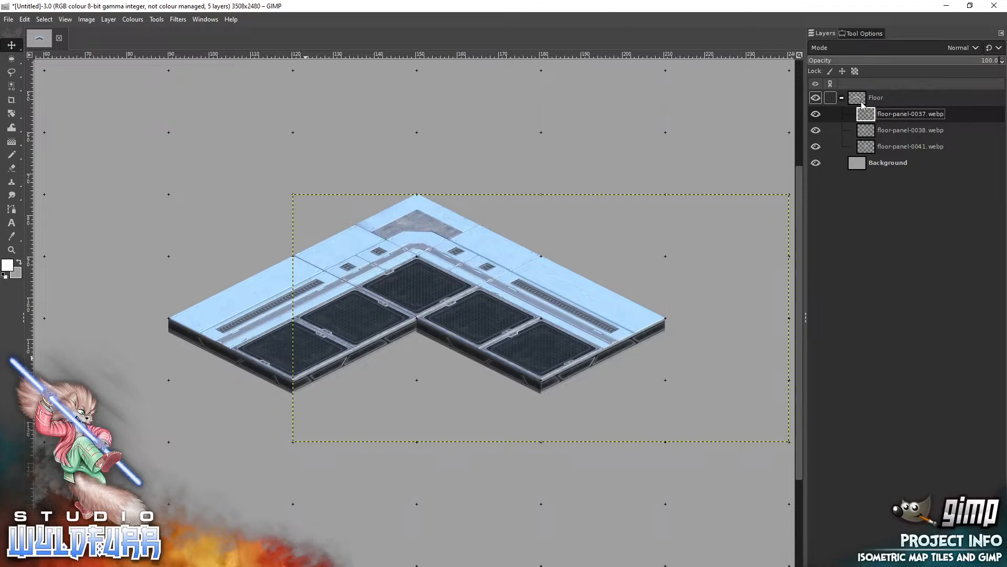
key("F2")
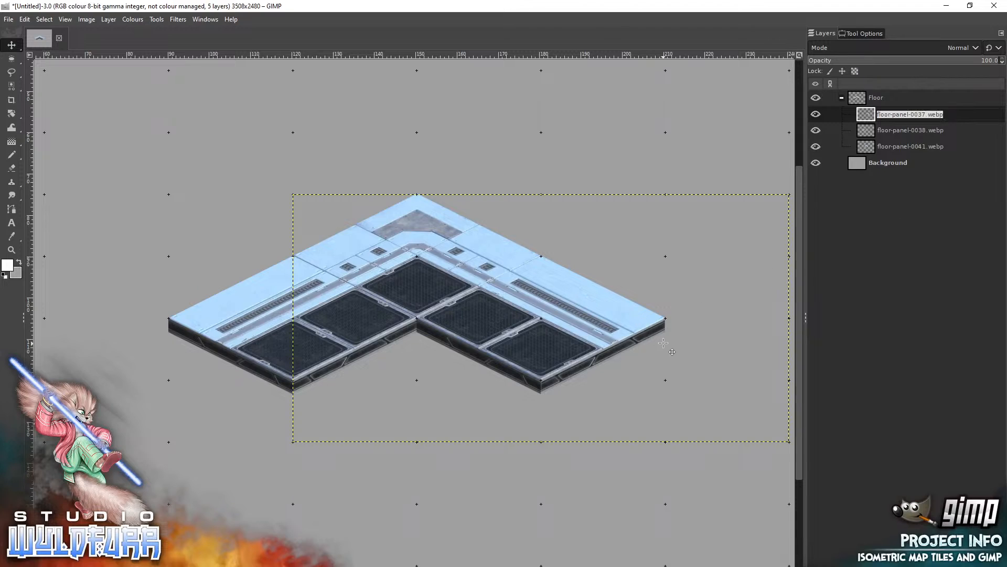
mouse_move(664, 343)
left_mouse_down()
mouse_move(658, 231)
mouse_move(655, 346)
mouse_move(664, 342)
left_mouse_up()
Add floor-panel-0079.webp from File Explorer to the Floor group and snap it into the gap between the floor-panel-0038 and floor-panel-0037 tiles.
left_click_drag(517, 462, 484, 325)
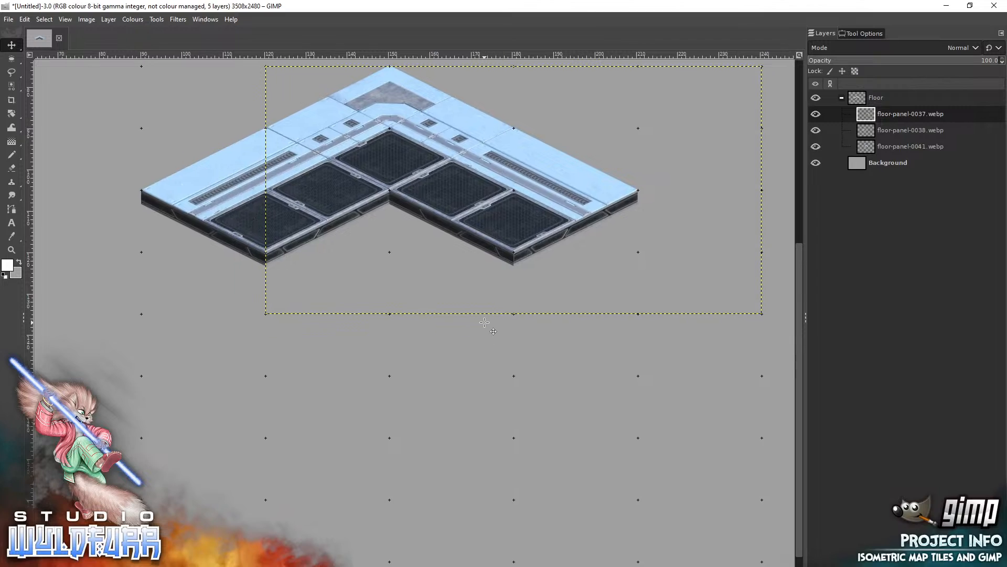
key("alt+Tab")
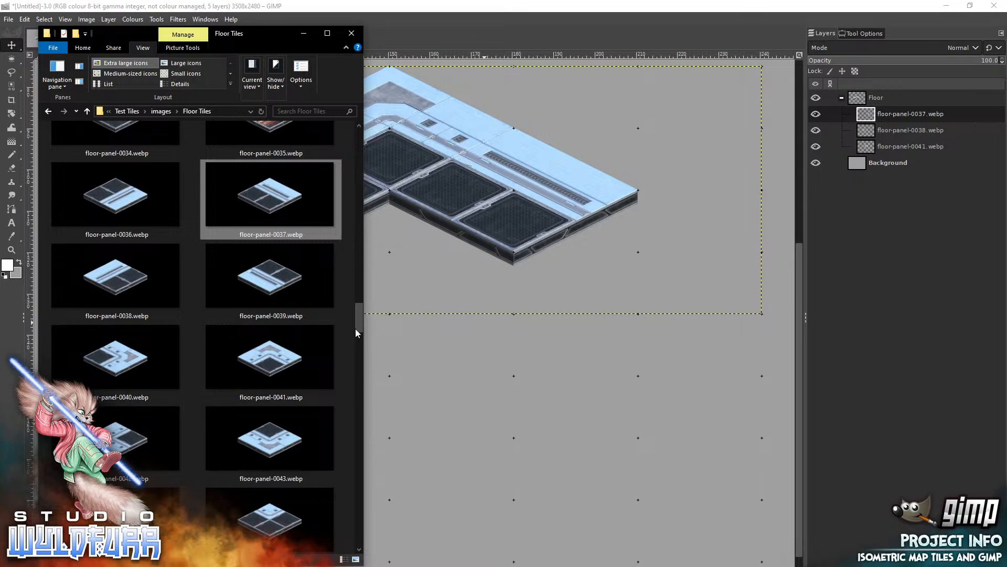
left_click_drag(360, 329, 353, 549)
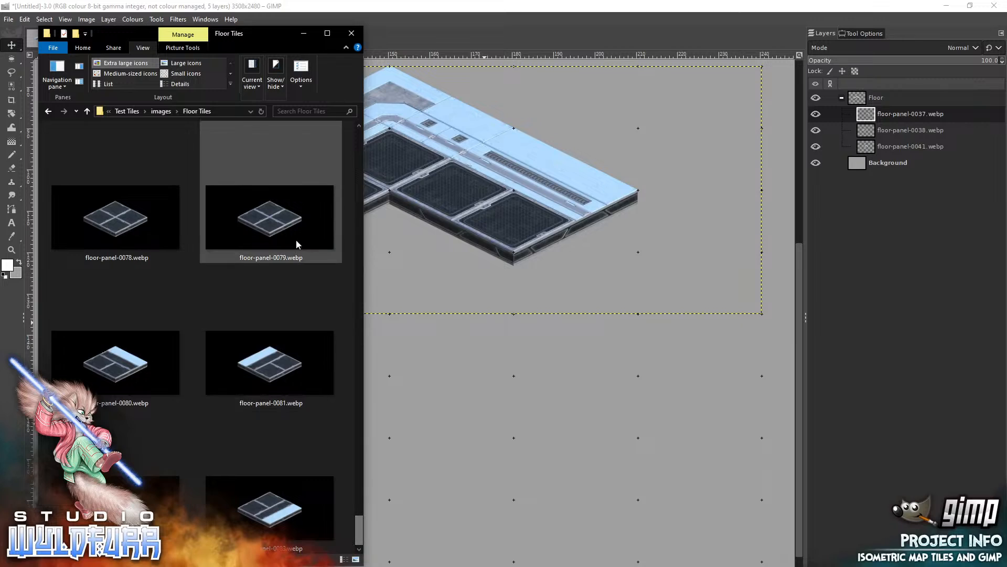
left_click(278, 239)
left_click_drag(266, 224, 469, 261)
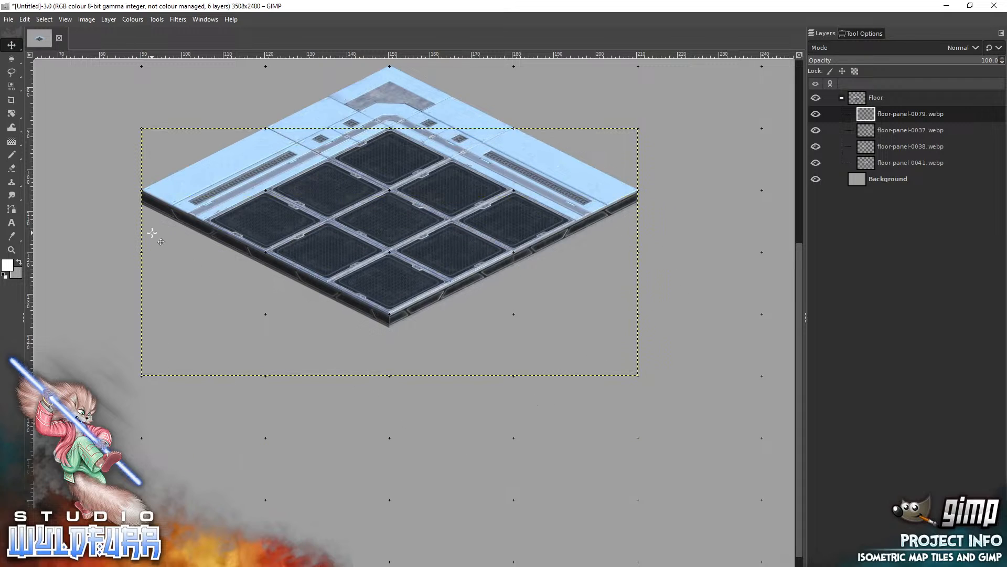
Add floor-panel-0042.webp from File Explorer as a layer and snap it against the lower-left edge of the floor-panel-0038 tile as the left corner.
key("alt+Tab")
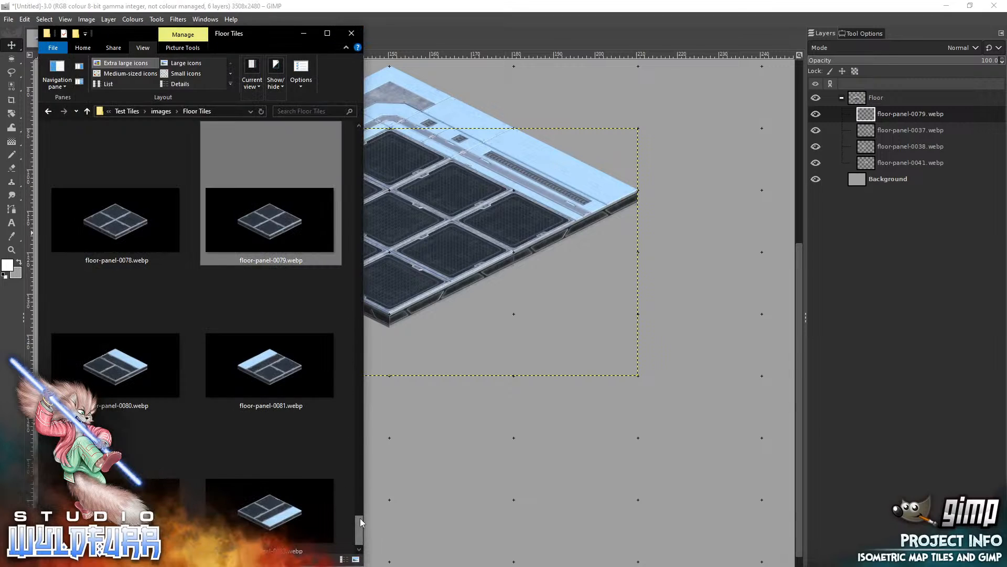
left_click_drag(360, 524, 346, 379)
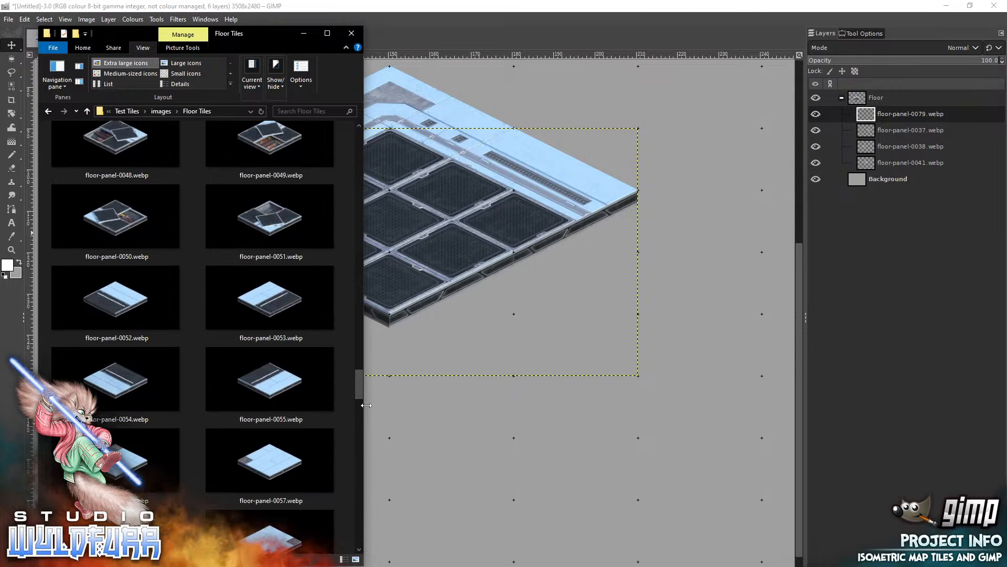
scroll(360, 388, "up", 3)
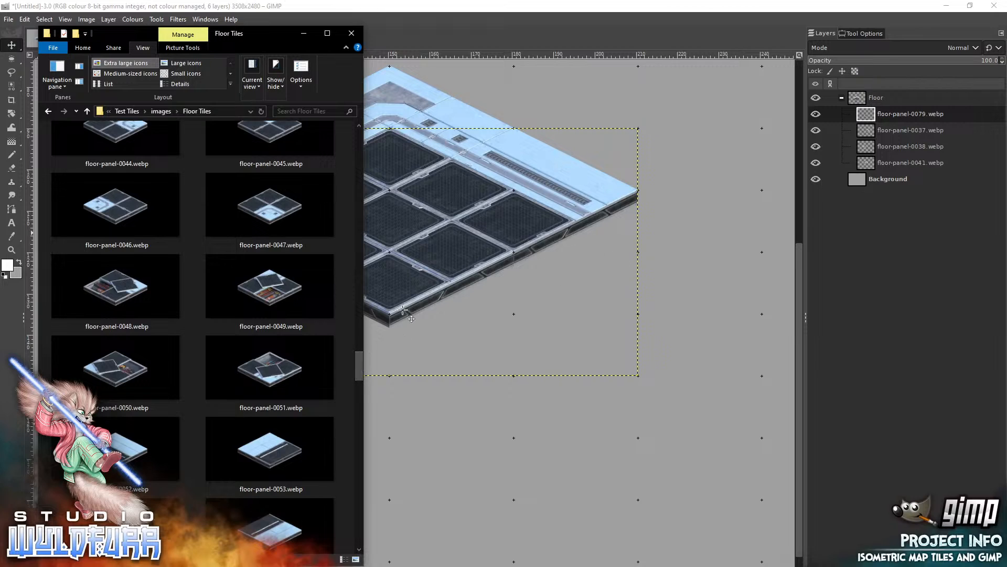
left_click_drag(360, 367, 359, 349)
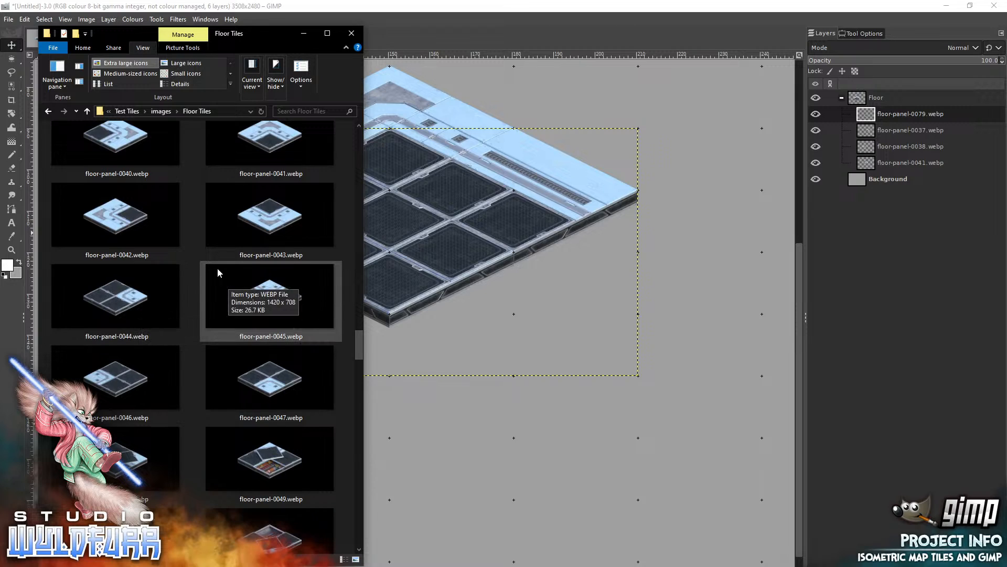
left_click_drag(112, 218, 556, 309)
left_click_drag(498, 329, 225, 264)
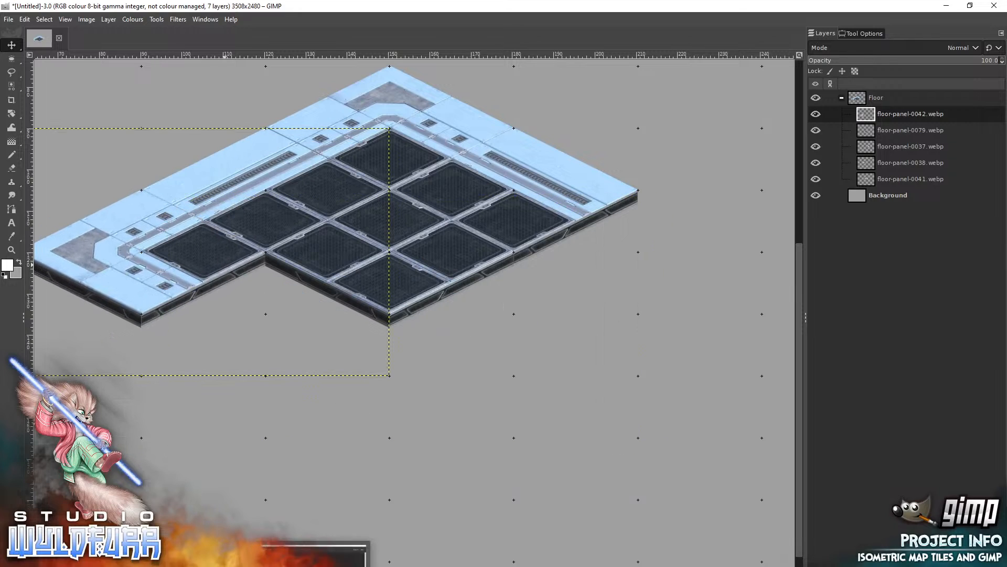
Add floor-panel-0040.webp from File Explorer as a layer and snap it against the lower-right edge of the floor-panel-0037 tile.
left_click(375, 564)
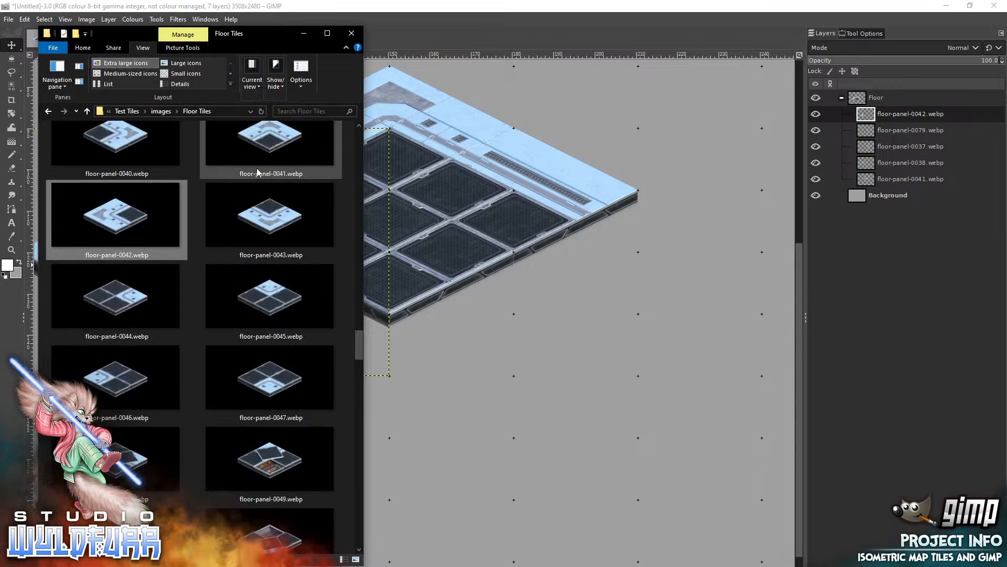
left_click(118, 139)
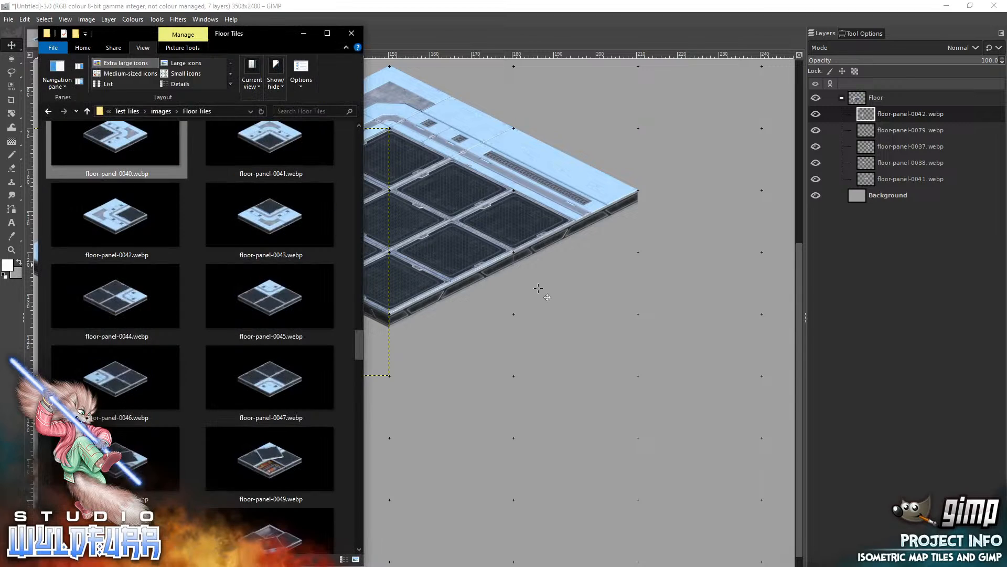
left_click_drag(538, 288, 676, 256)
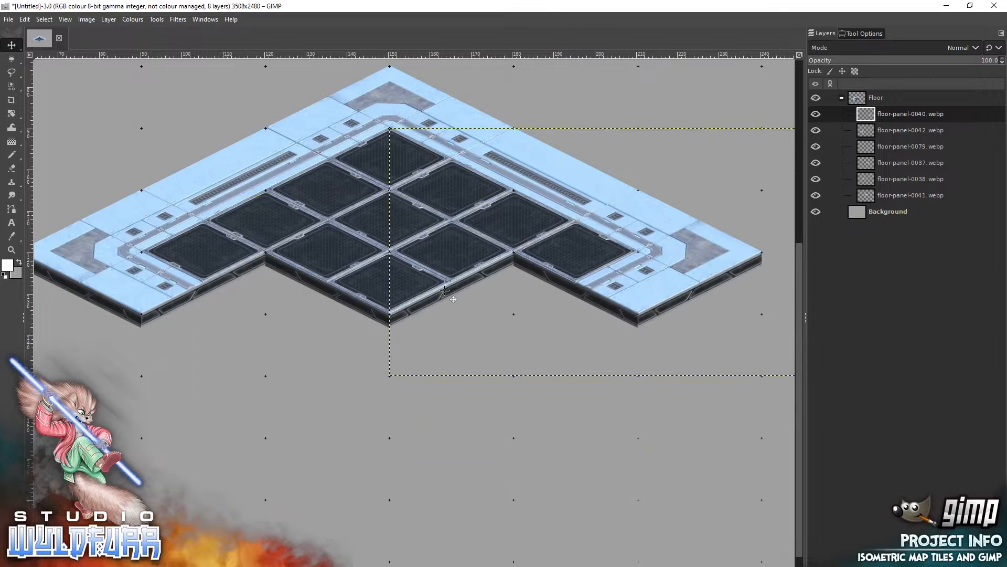
Add floor-panel-0036.webp from File Explorer as a layer and snap it into the gap between the floor-panel-0079 and floor-panel-0040 tiles.
key("alt+Tab")
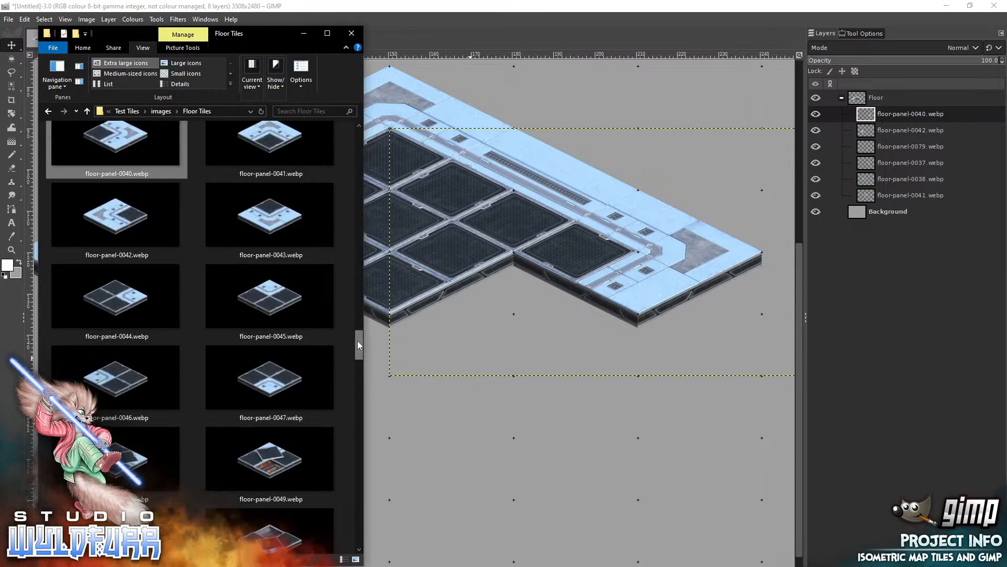
left_click_drag(358, 341, 358, 312)
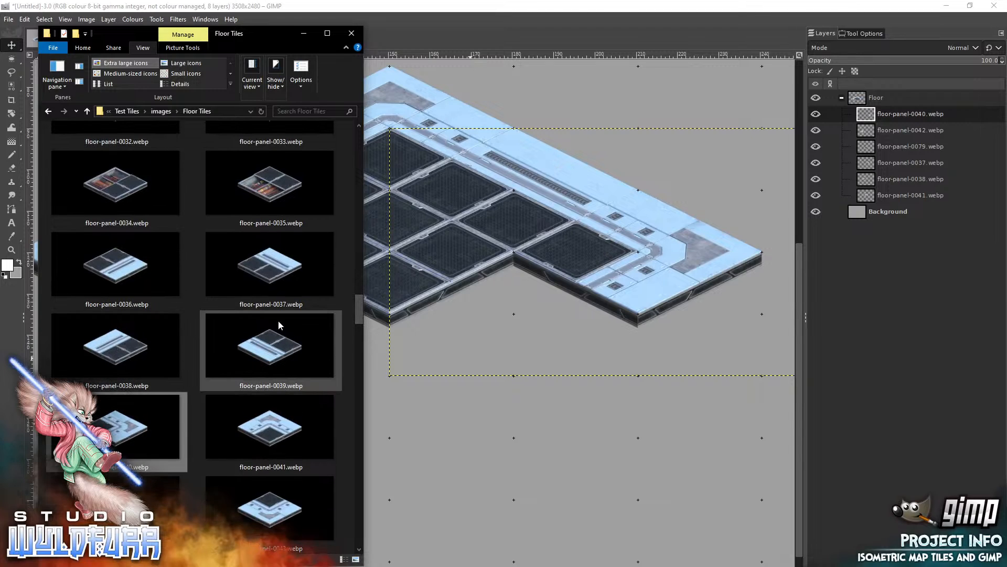
left_click(115, 268)
left_click_drag(511, 360, 512, 360)
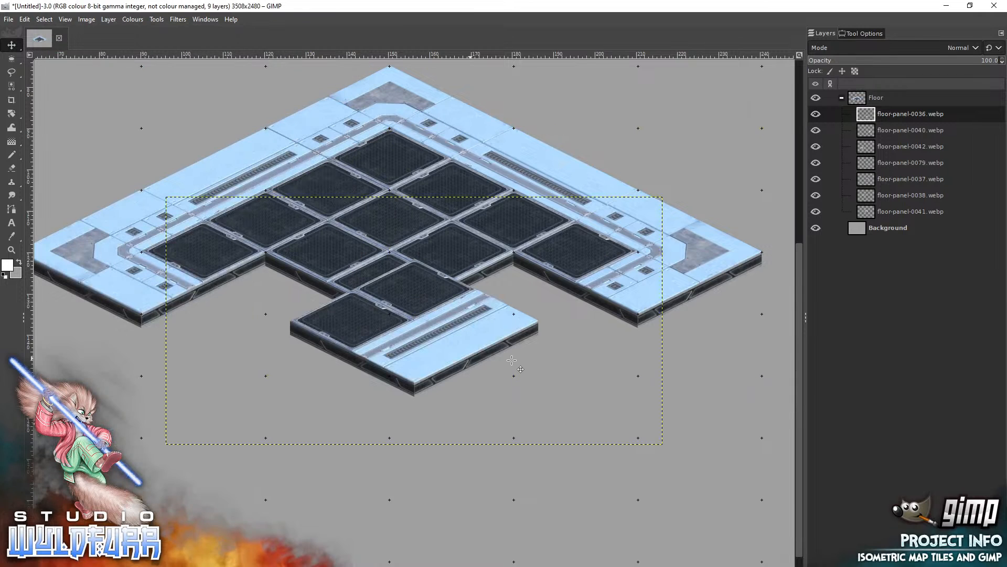
left_click_drag(418, 311, 514, 310)
Add floor-panel-0039.webp between the floor-panel-0042 and floor-panel-0079 tiles, and floor-panel-0043.webp at the floor's bottom corner, both snapped to the grid.
key("alt+Tab")
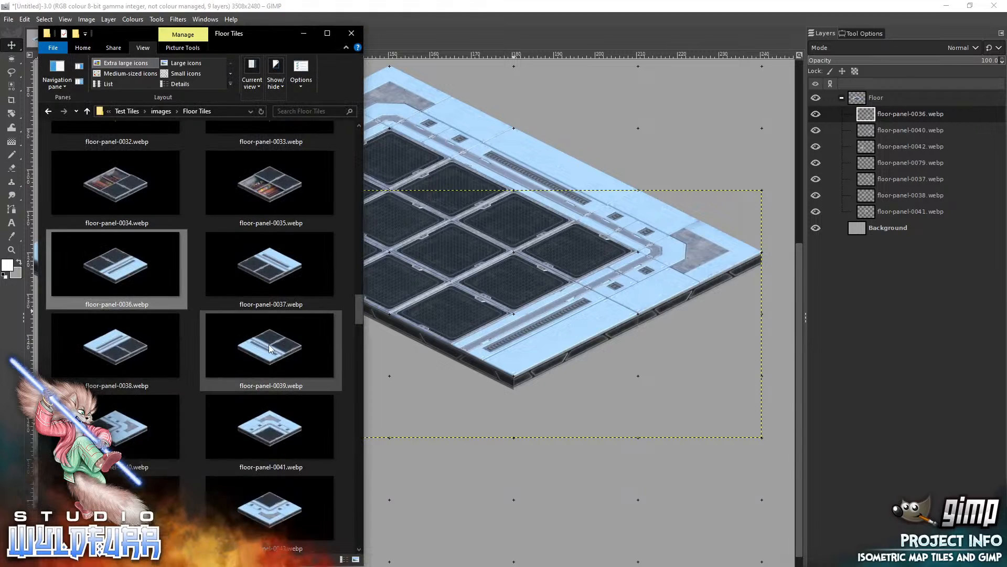
left_click_drag(273, 349, 332, 326)
key("alt+Tab")
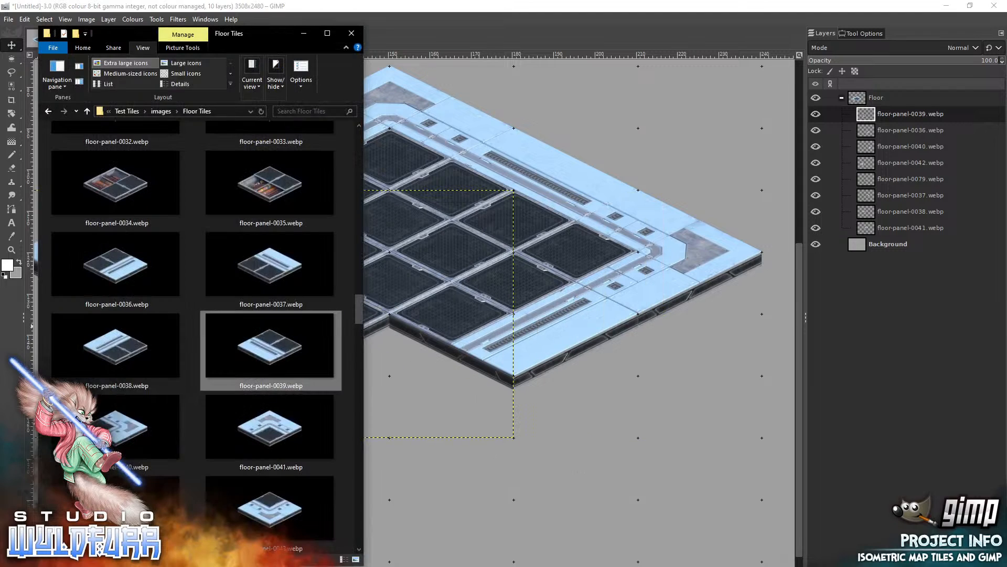
scroll(356, 321, "down", 2)
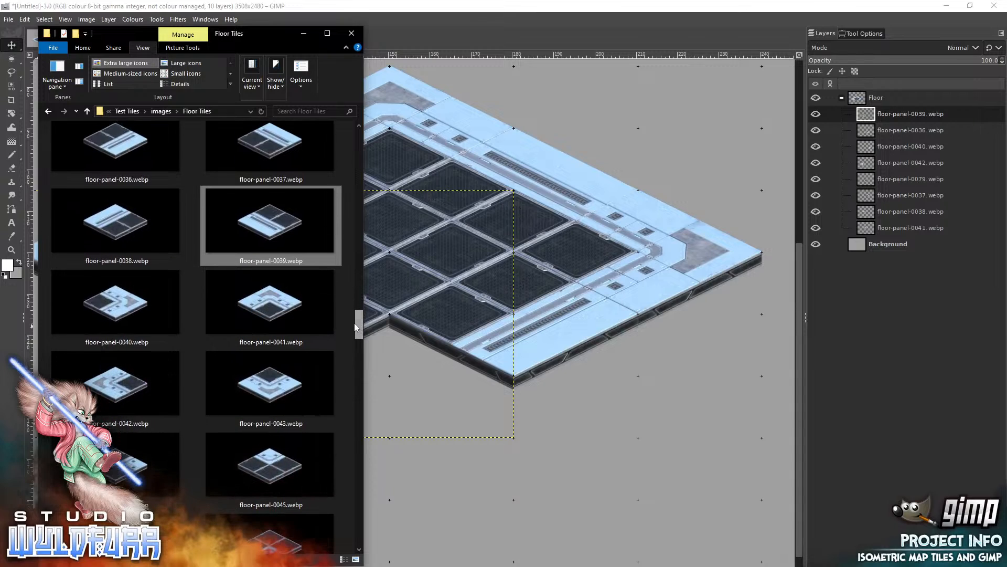
left_click_drag(281, 387, 463, 426)
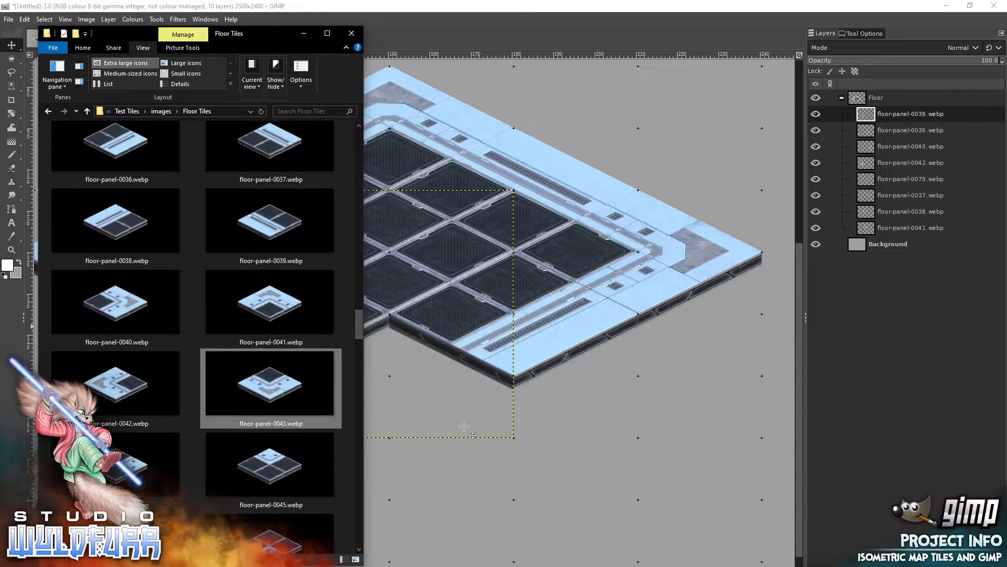
left_click_drag(466, 342, 435, 386)
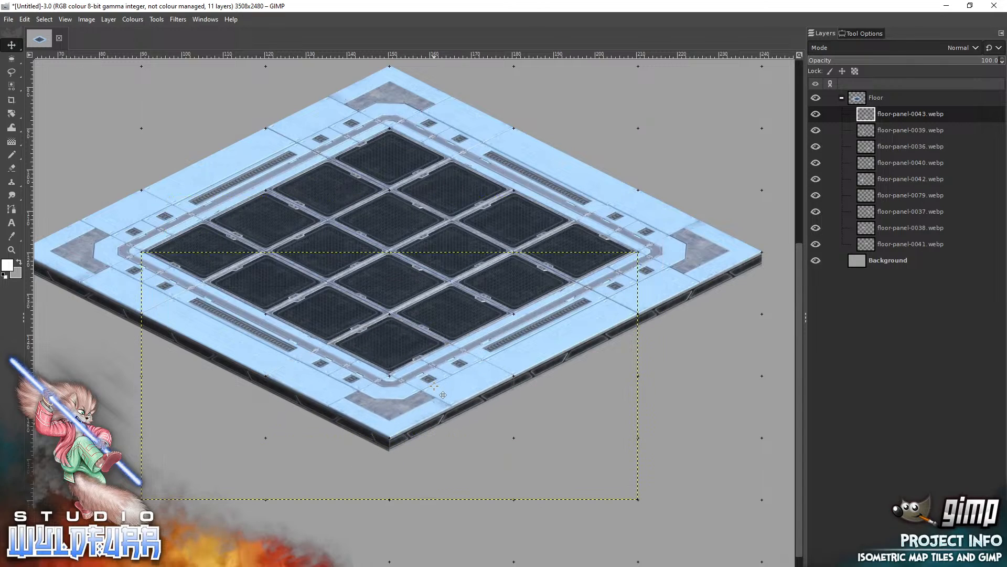
Create a layer group named Walls and place it above the Floor group.
left_click(842, 98)
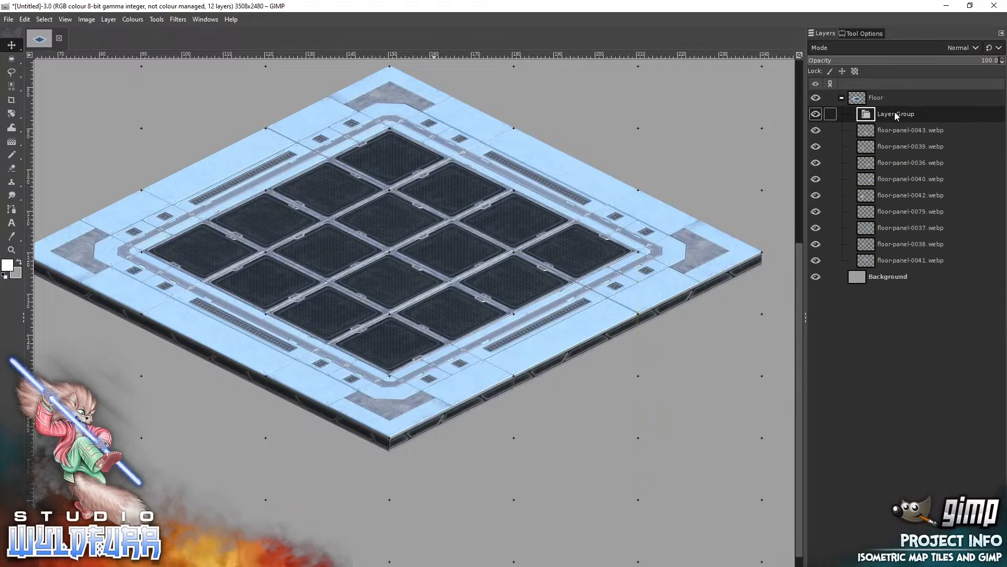
left_click_drag(895, 116, 896, 98)
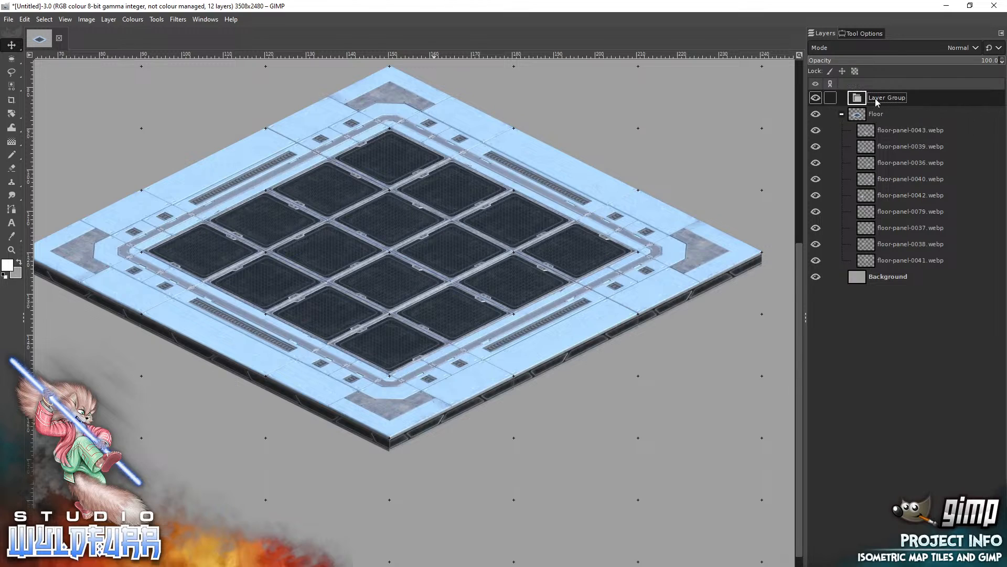
double_click(880, 99)
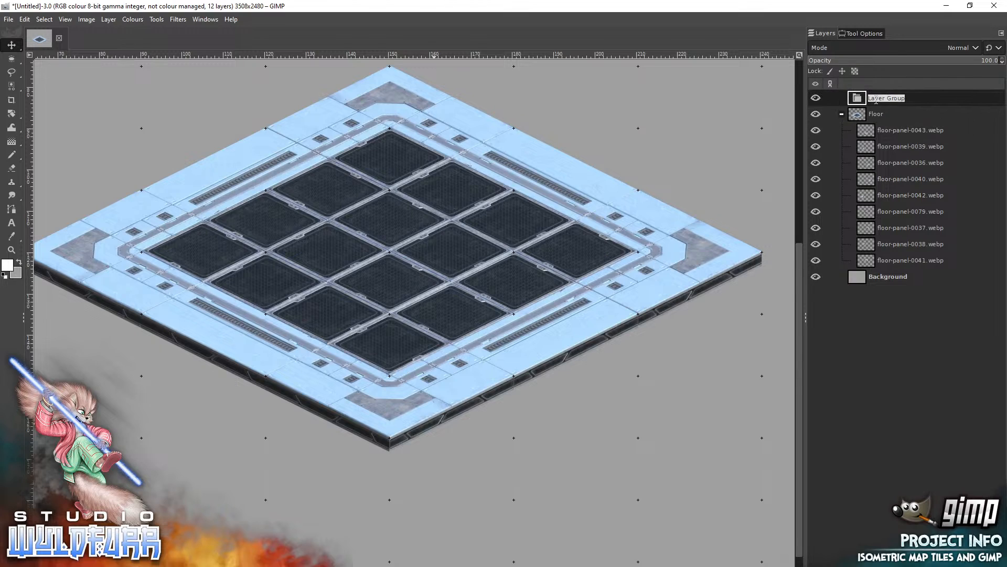
type("Walls")
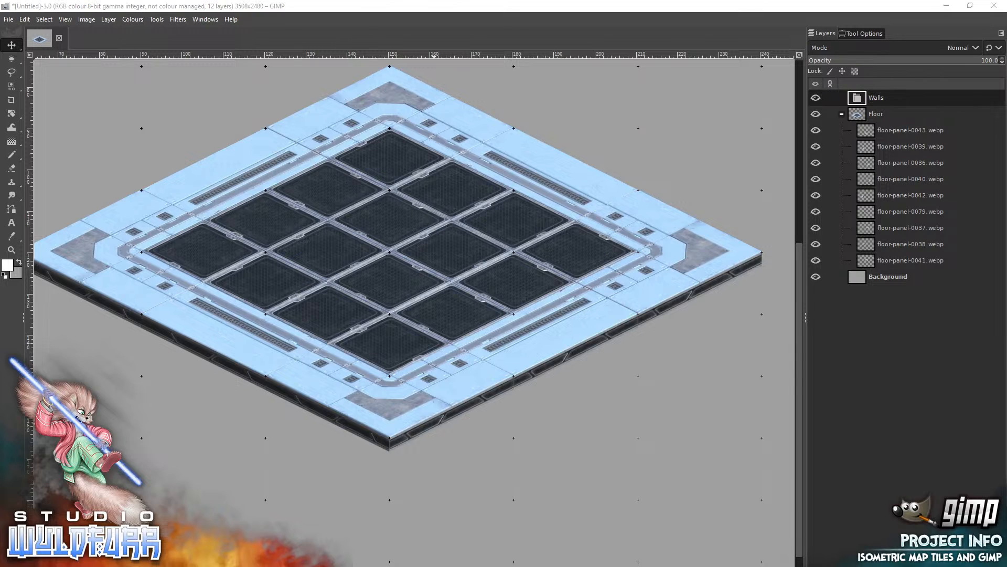
Add wall-corner-ne-0001.webp from File Explorer's Wall Panels > Corners folder to the Walls group and snap it onto the floor's back corner.
key("alt+Tab")
left_click(161, 111)
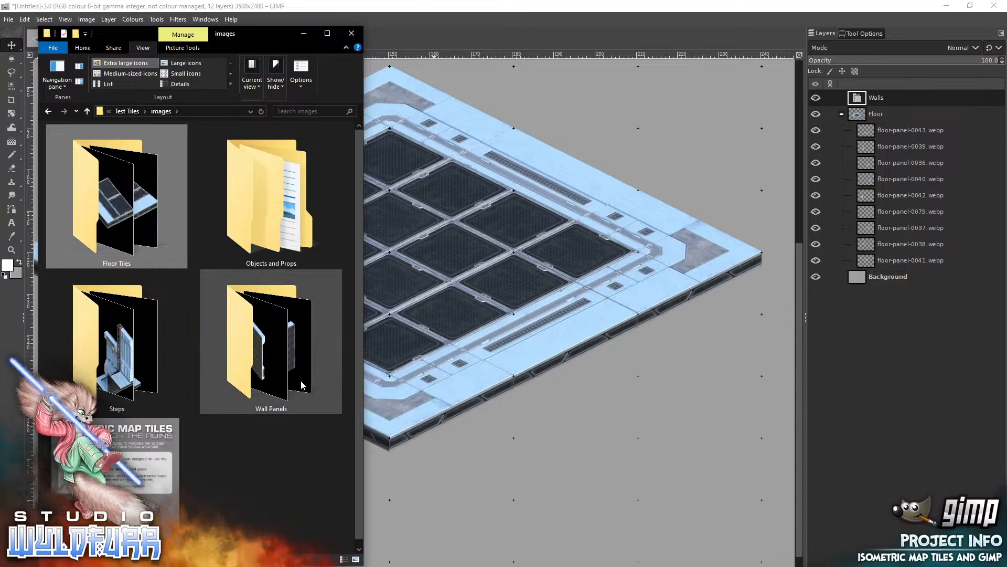
left_click(279, 371)
double_click(279, 373)
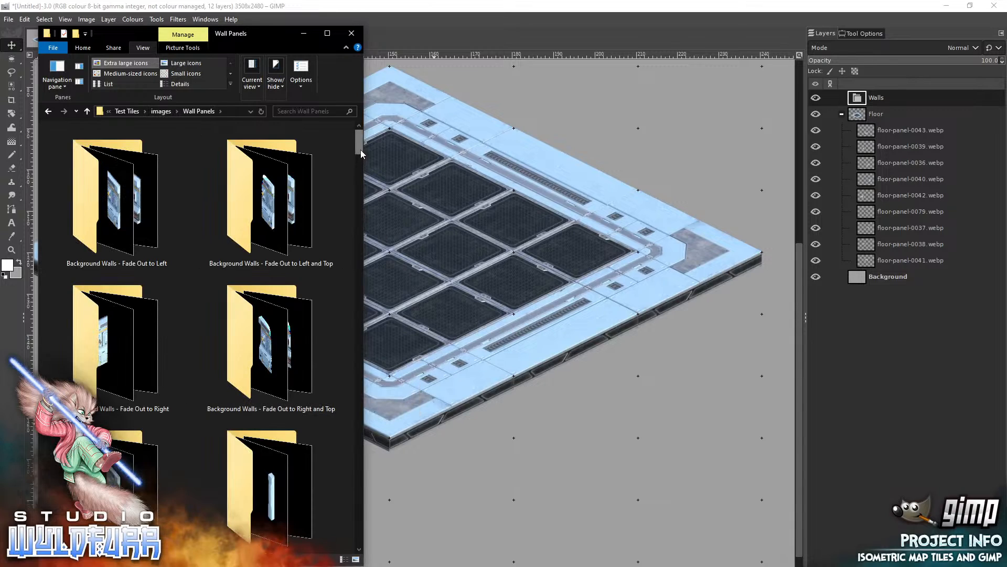
mouse_move(360, 149)
left_mouse_down()
mouse_move(351, 213)
mouse_move(350, 161)
left_mouse_up()
scroll(351, 161, "down", 1)
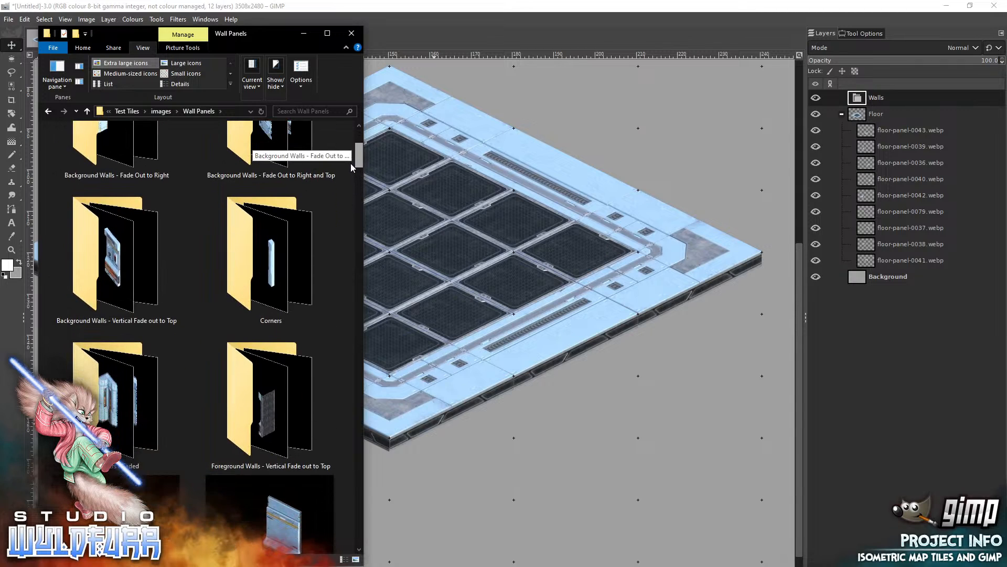
double_click(282, 239)
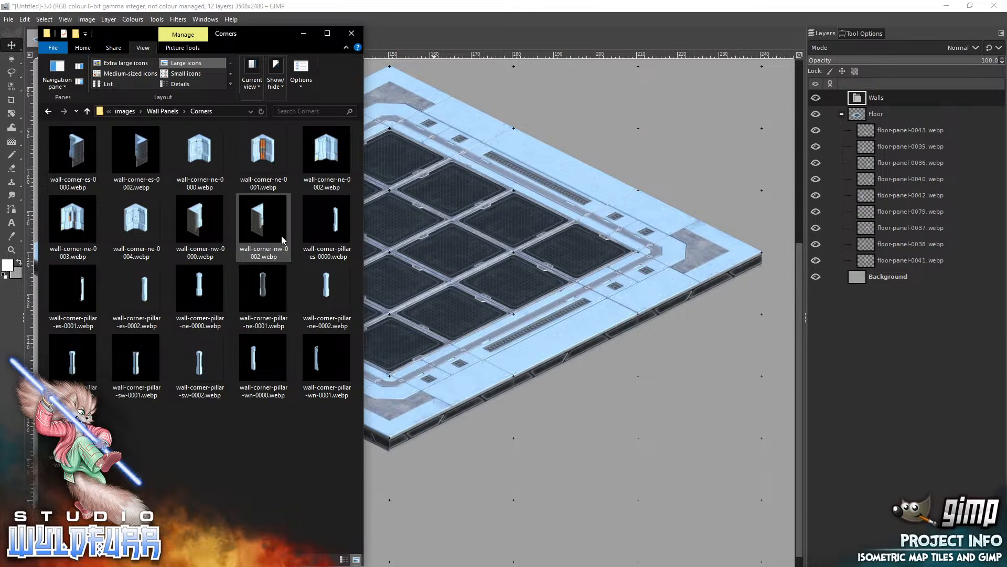
left_click_drag(262, 155, 532, 314)
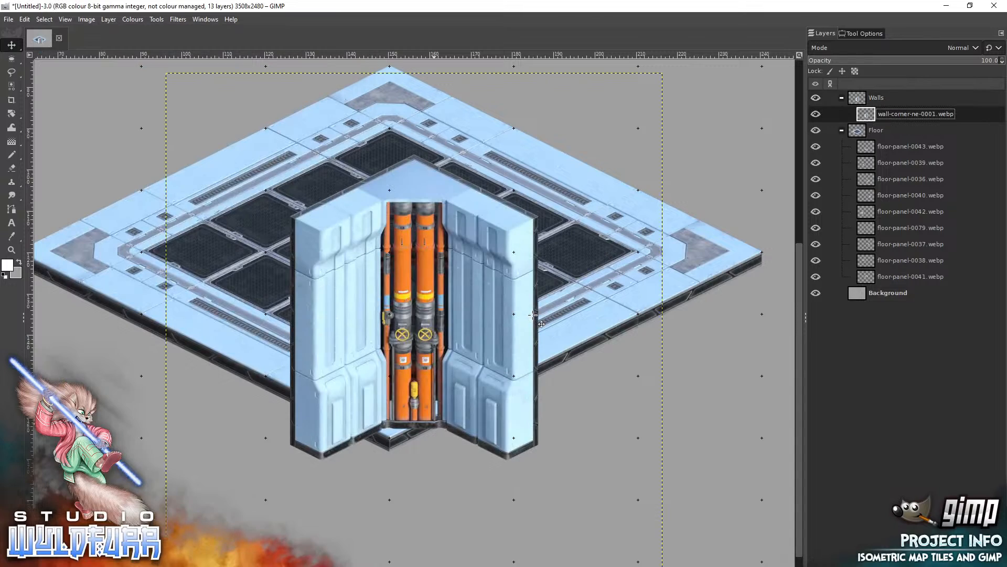
key("F2")
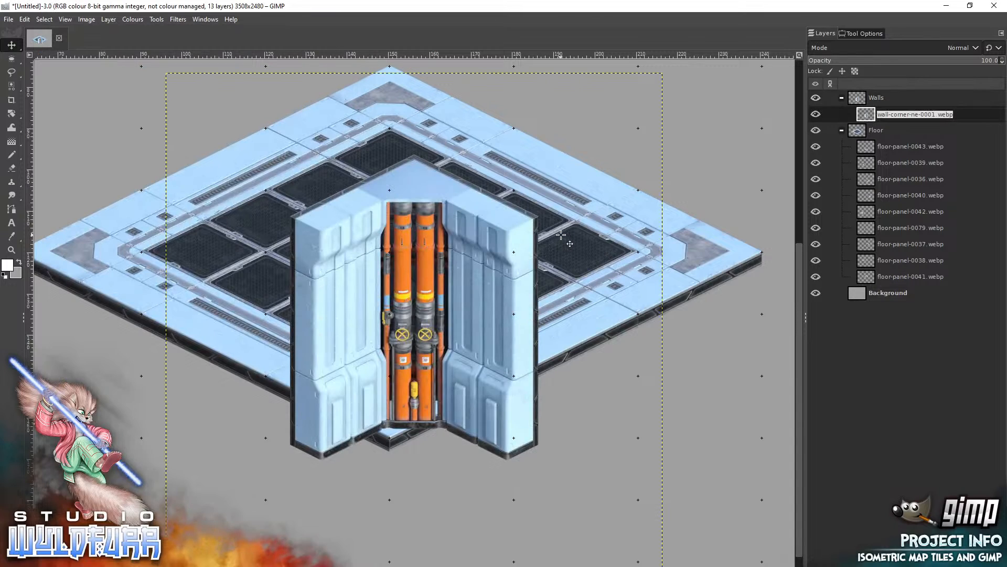
left_click_drag(561, 235, 505, 89)
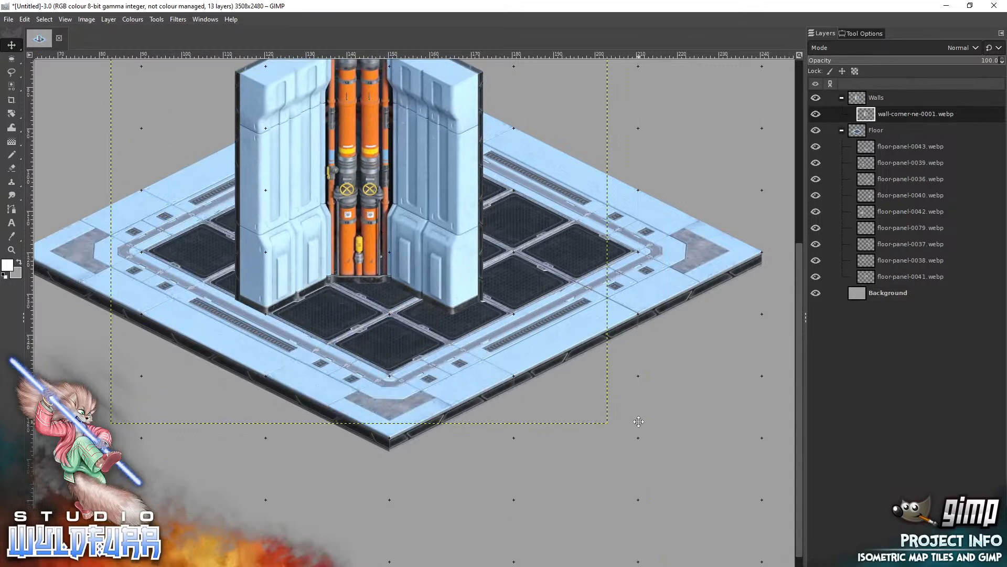
scroll(638, 422, "up", 5)
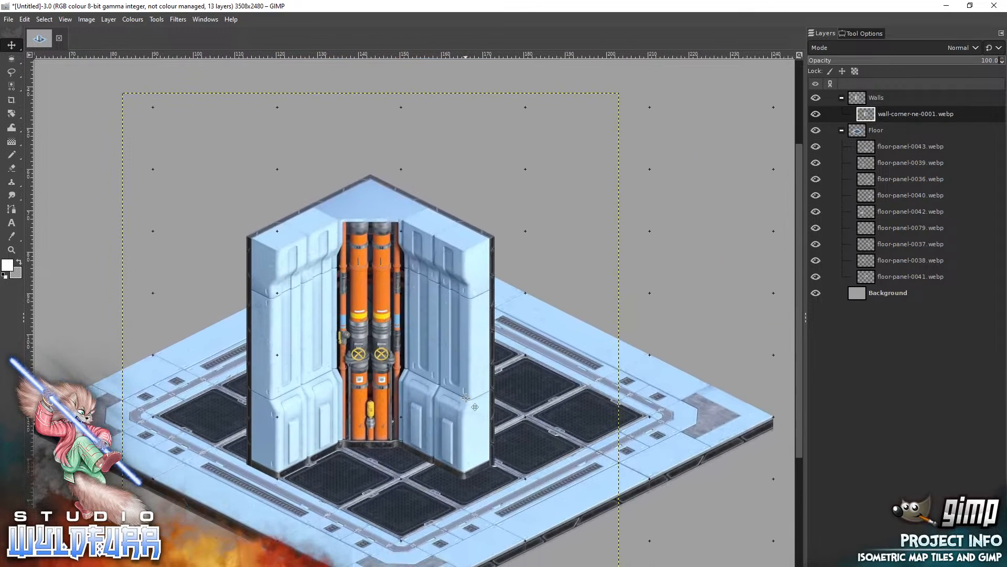
left_click_drag(465, 398, 494, 223)
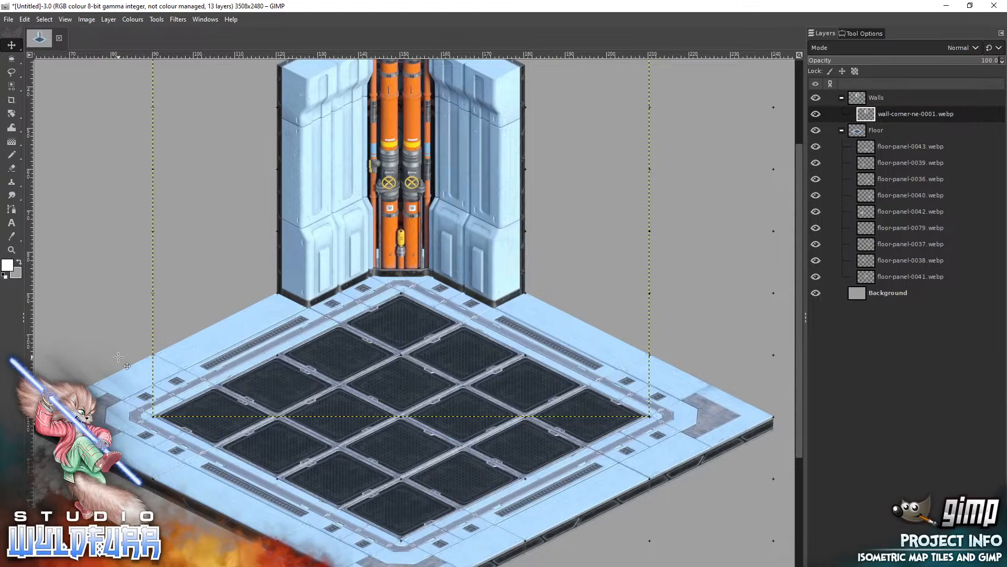
Try background-wall-fade-to-left-n-0001.webp from the Background Walls - Fade Out to Left folder against the corner wall's left end, and delete its layer.
key("alt+Tab")
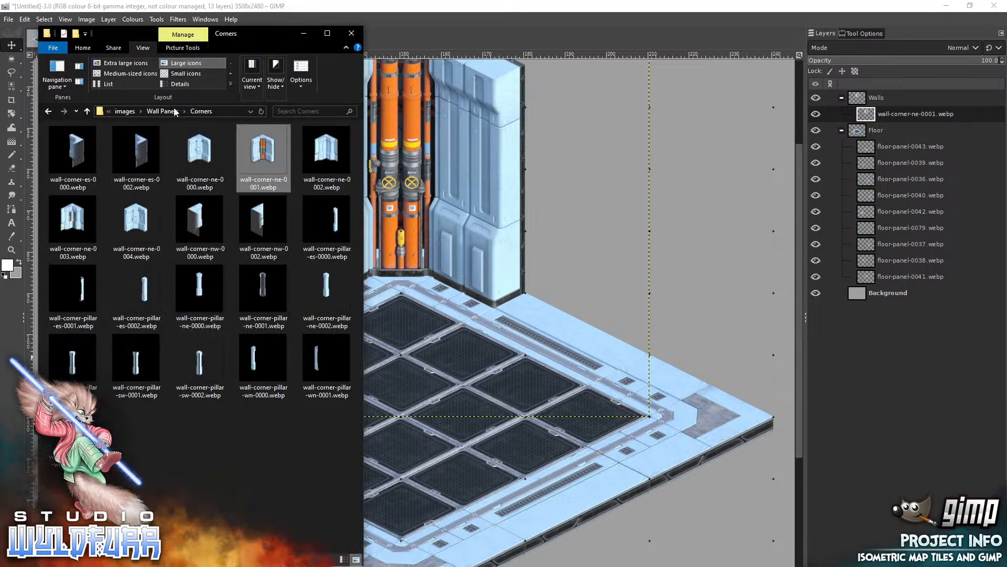
left_click(163, 112)
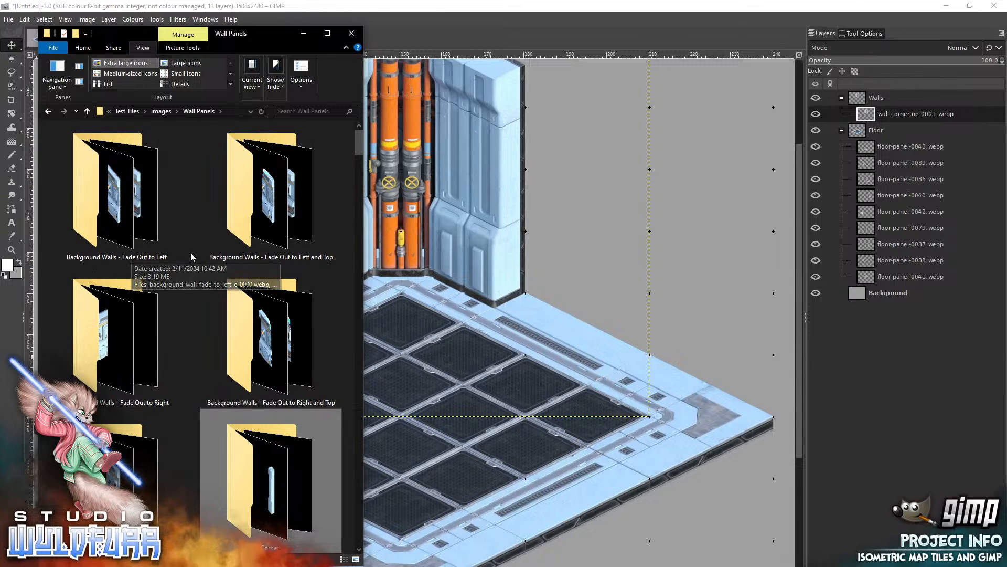
left_click(119, 198)
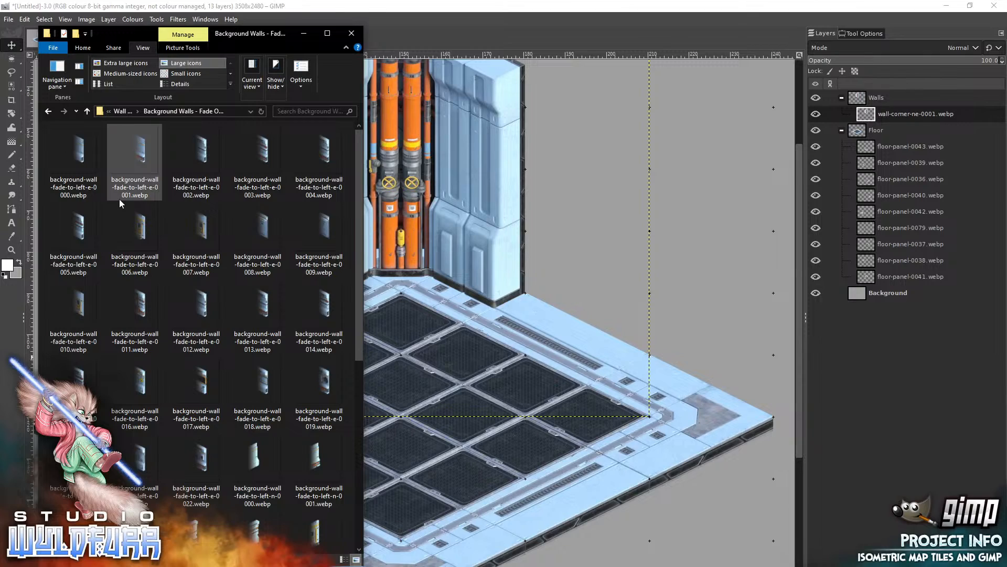
left_click(317, 459)
left_click_drag(578, 295, 578, 295)
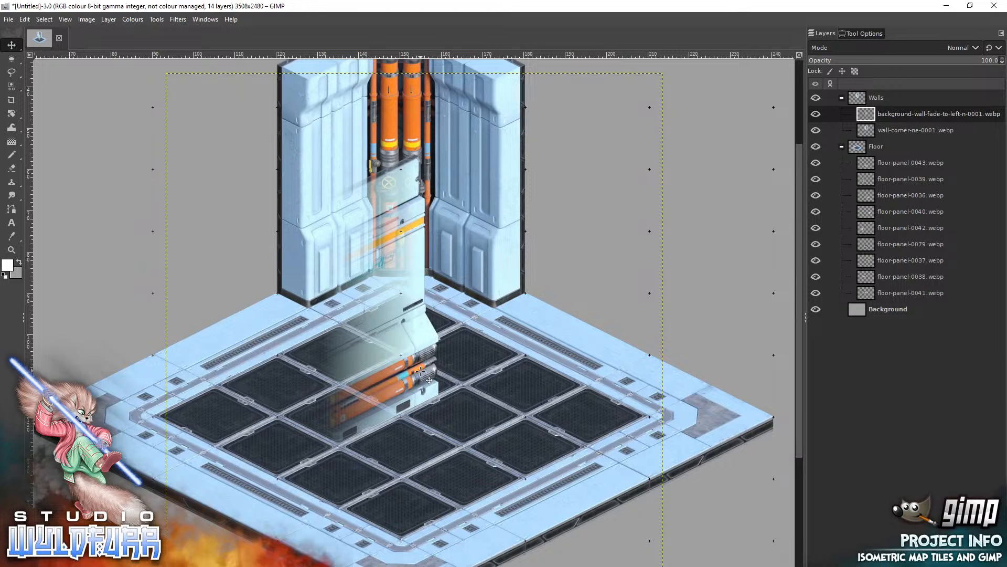
left_click_drag(420, 375, 277, 299)
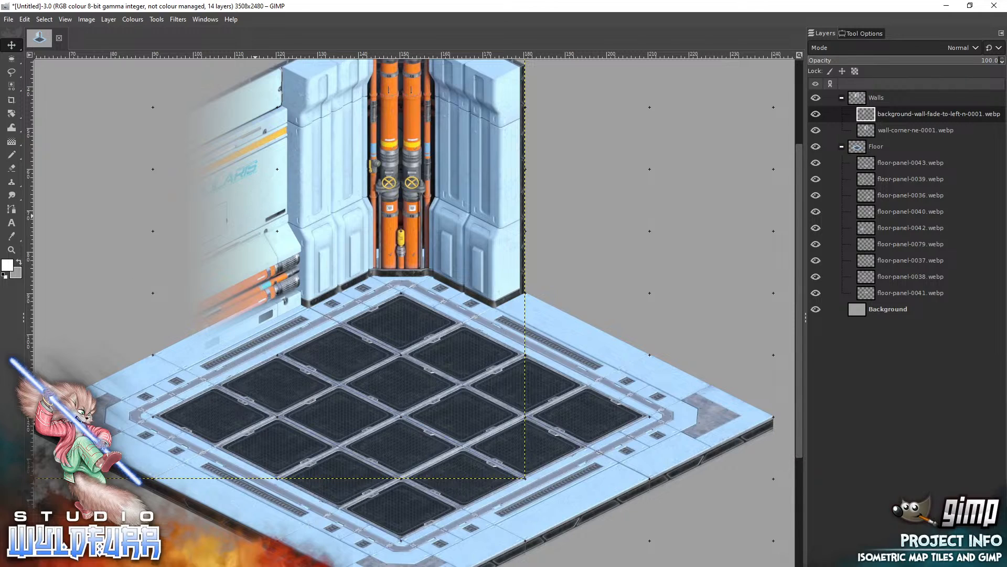
key("Delete")
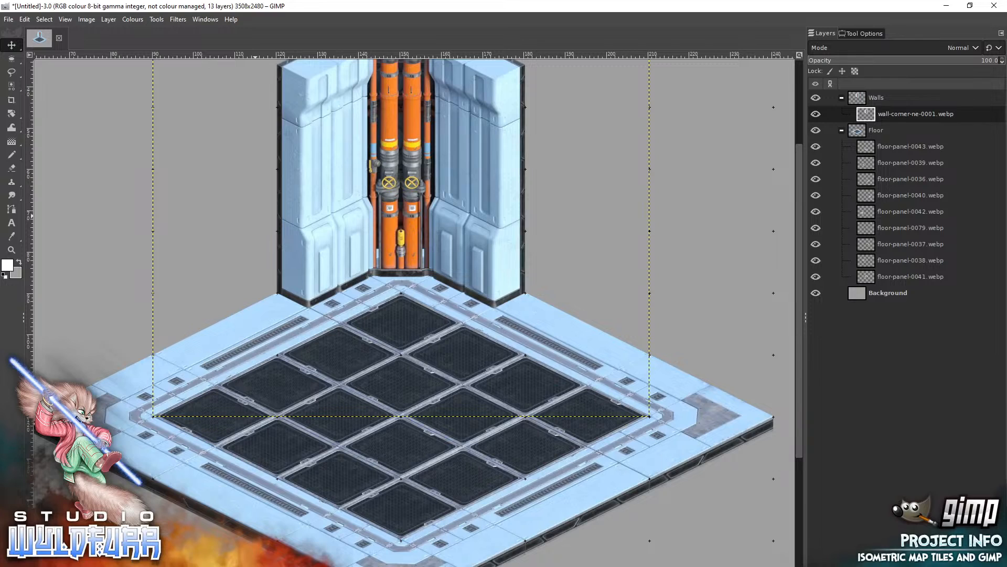
Add the door panel background-wall-panel-e-0006.webp from the Wall Panels folder and snap it against the corner wall's right end.
key("alt+Tab")
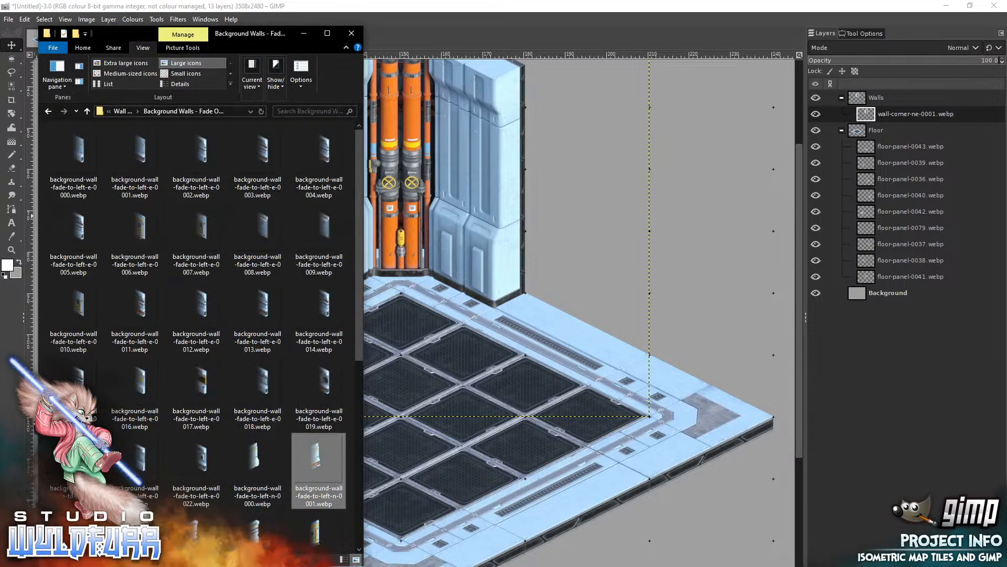
left_click(125, 112)
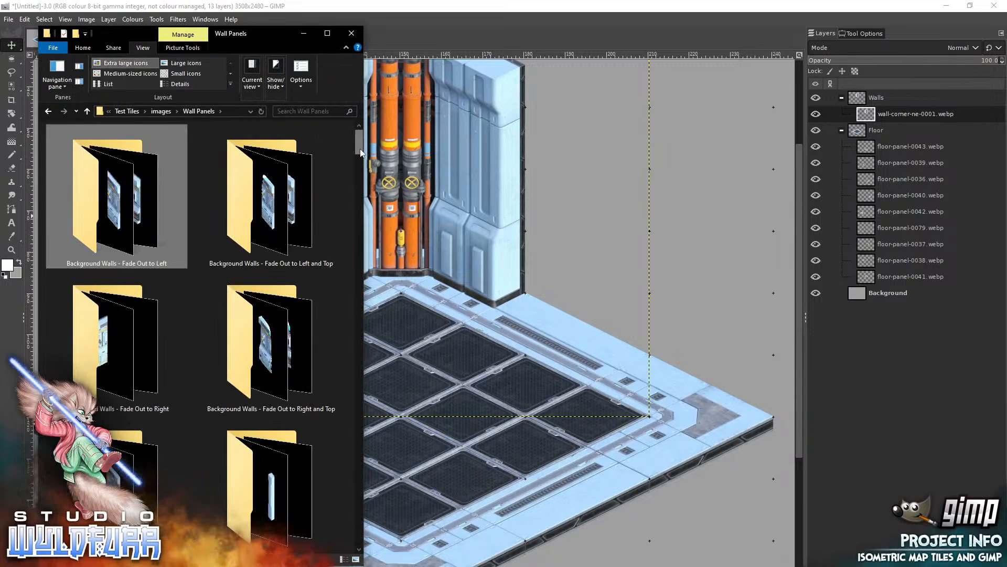
left_click_drag(360, 149, 353, 212)
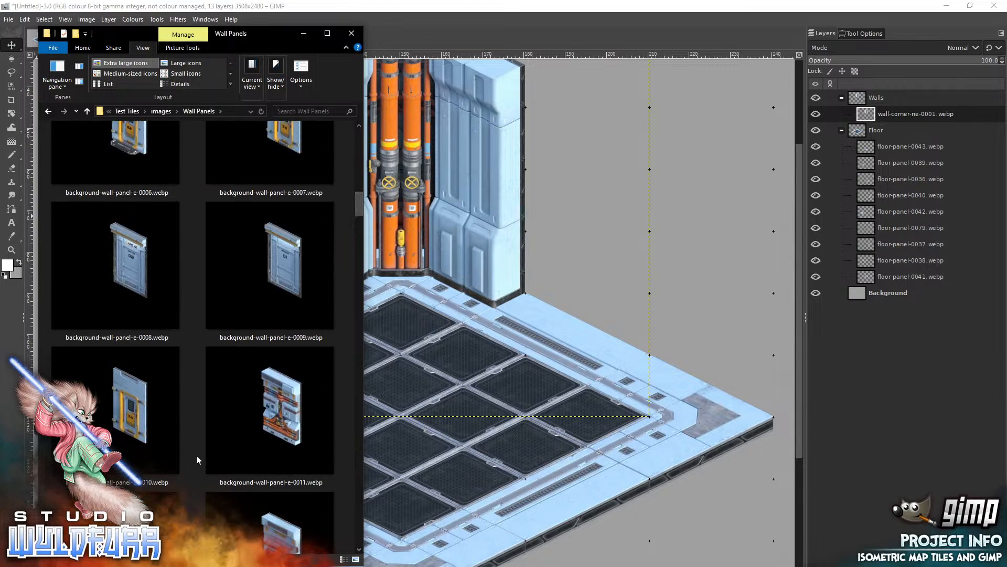
scroll(273, 221, "up", 2)
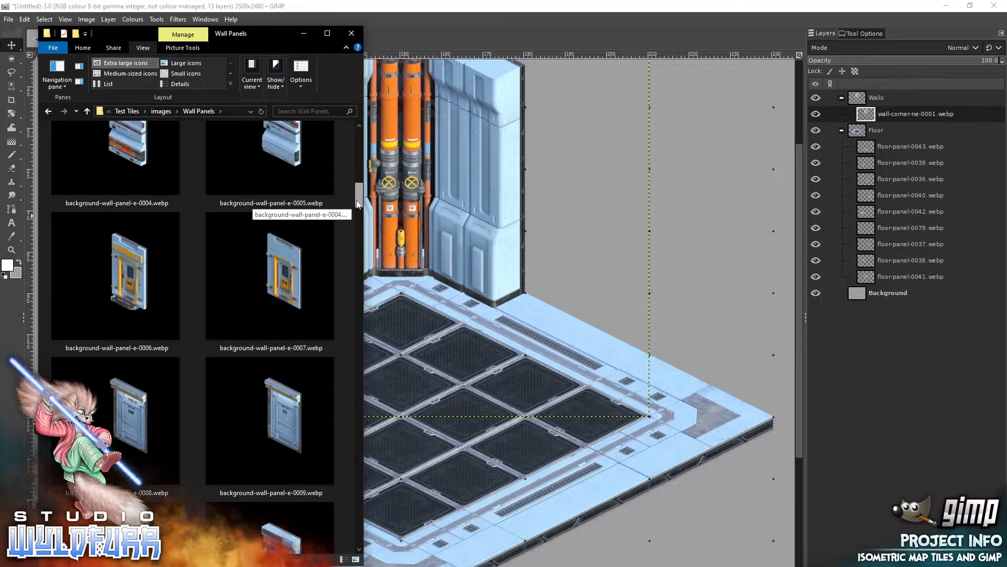
left_click_drag(120, 277, 621, 313)
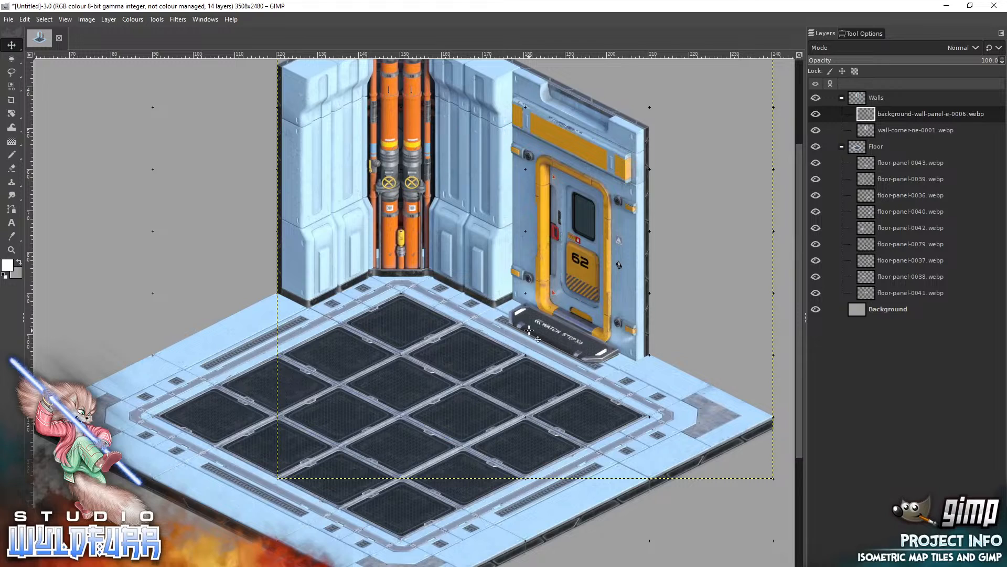
Add the pipe panel background-wall-panel-n-0011.webp from File Explorer and snap it against the corner wall's left end.
key("alt+Tab")
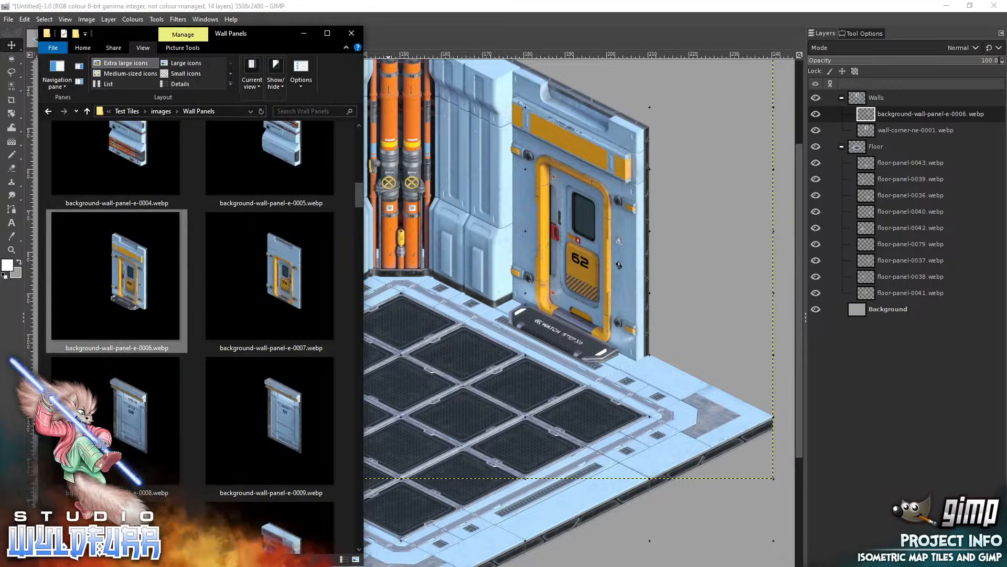
left_click_drag(357, 193, 345, 301)
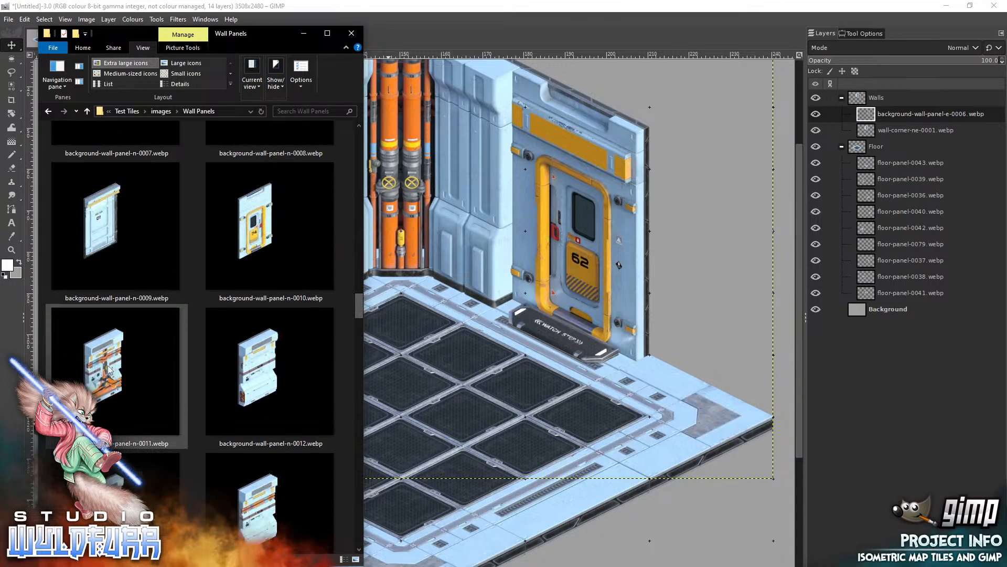
left_click_drag(106, 366, 446, 316)
left_click_drag(513, 301, 513, 301)
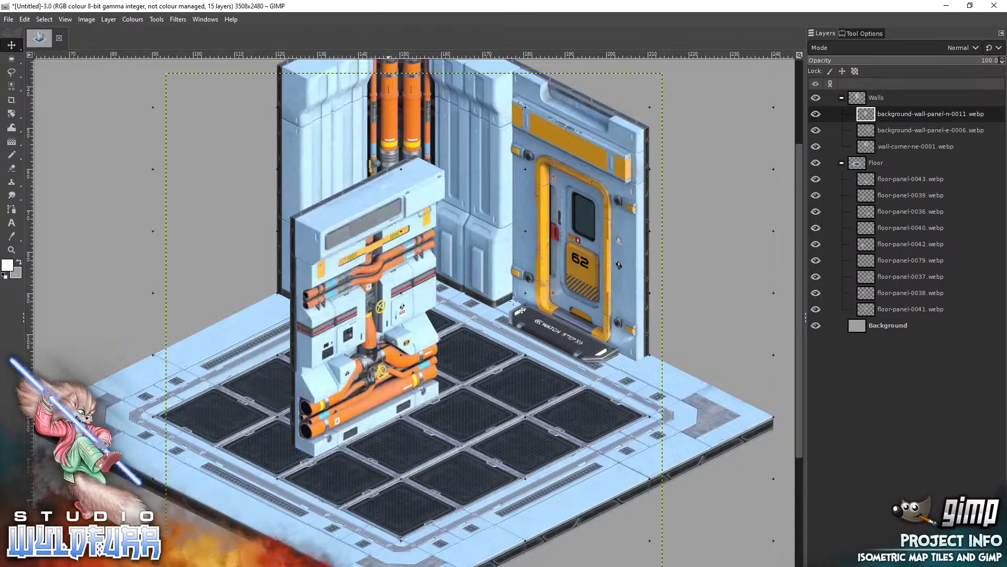
left_click_drag(417, 404, 275, 312)
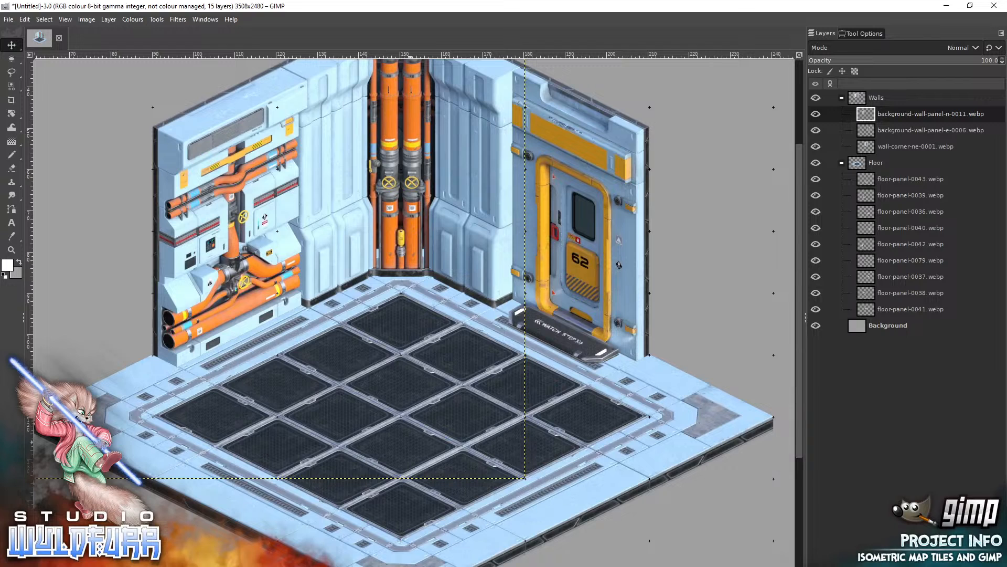
Add wall-corner-es-0000.webp from the Corners folder and snap it onto the floor's right corner beside the door panel.
key("alt+Tab")
left_click_drag(358, 304, 357, 154)
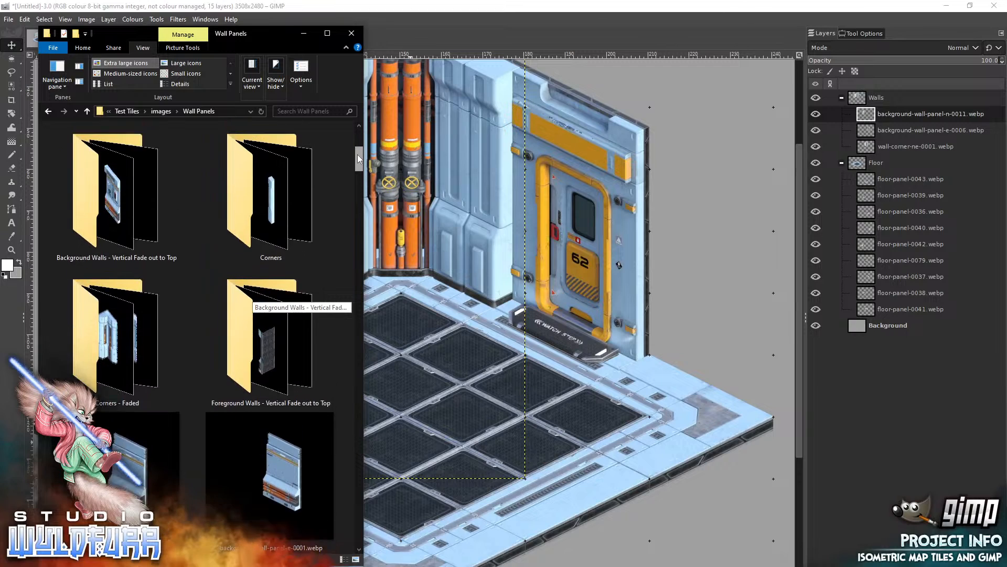
double_click(271, 234)
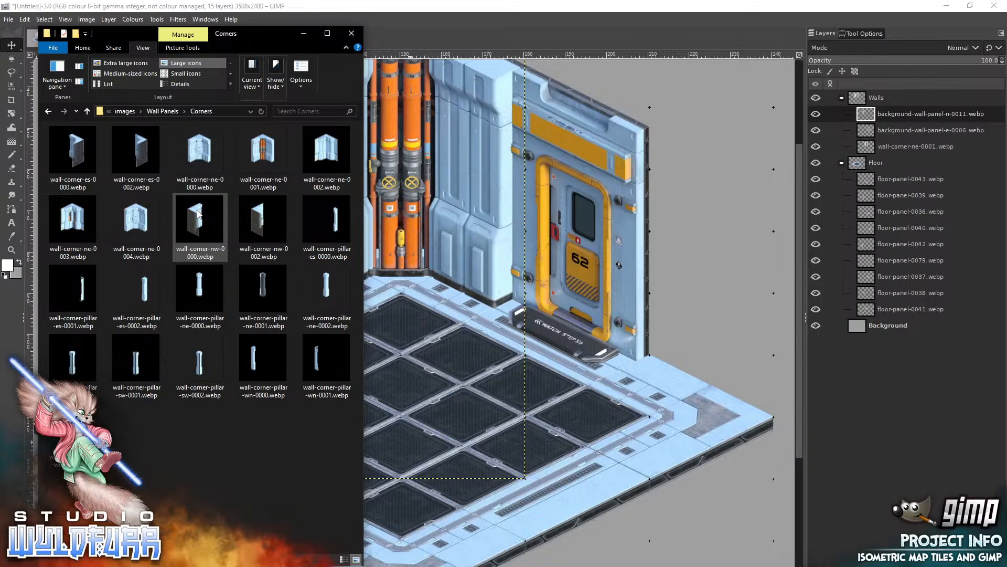
left_click_drag(78, 149, 576, 239)
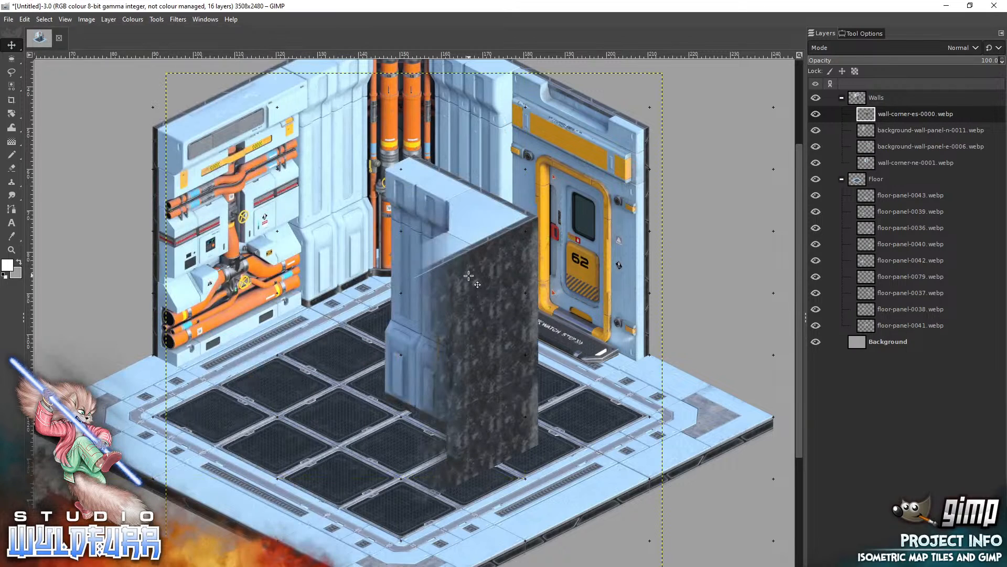
left_click_drag(467, 275, 705, 248)
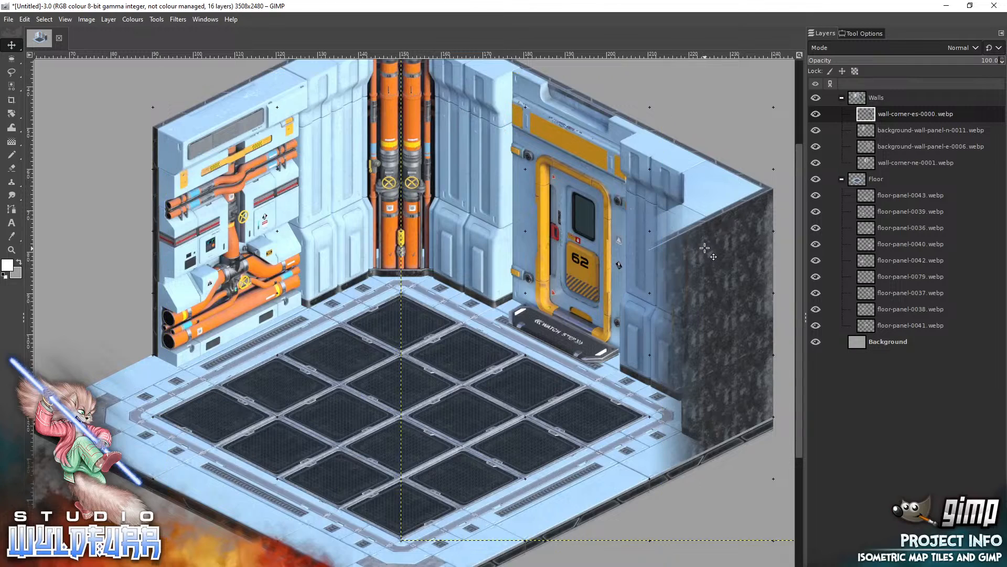
Add wall-corner-nw-0000.webp from the Corners folder and snap it onto the floor's left corner beside the pipe panel.
key("alt+Tab")
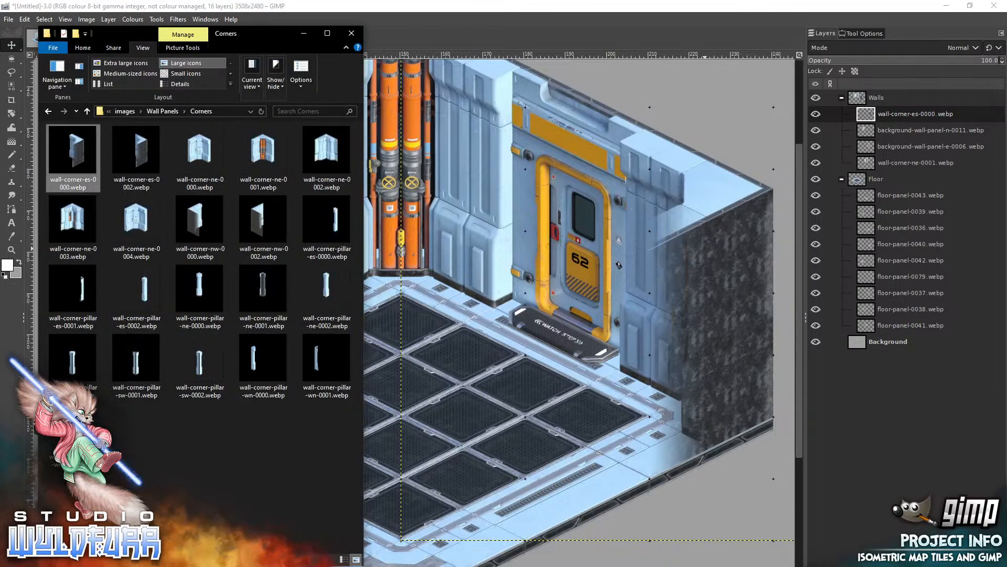
left_click(202, 220)
left_click_drag(507, 239, 143, 281)
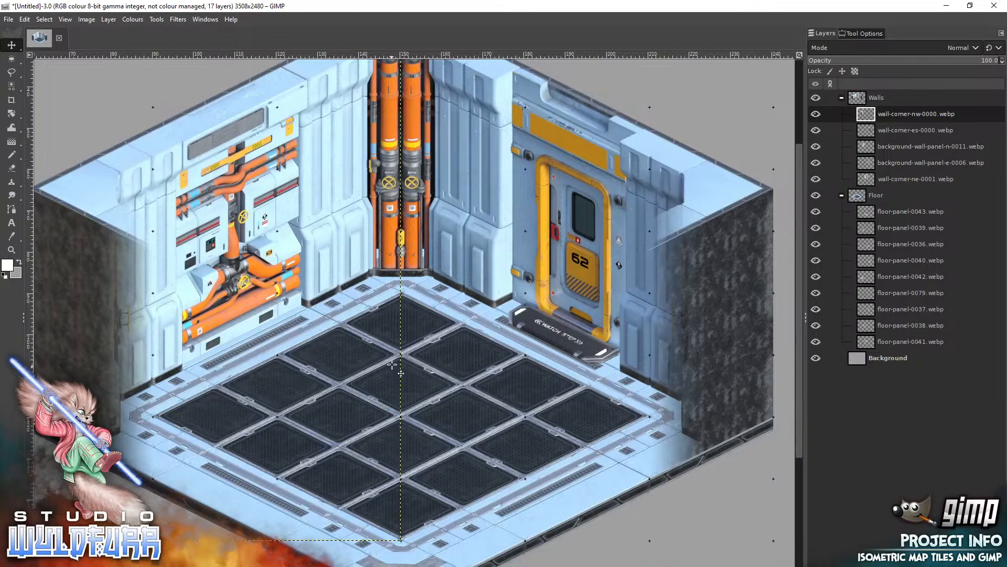
key("z")
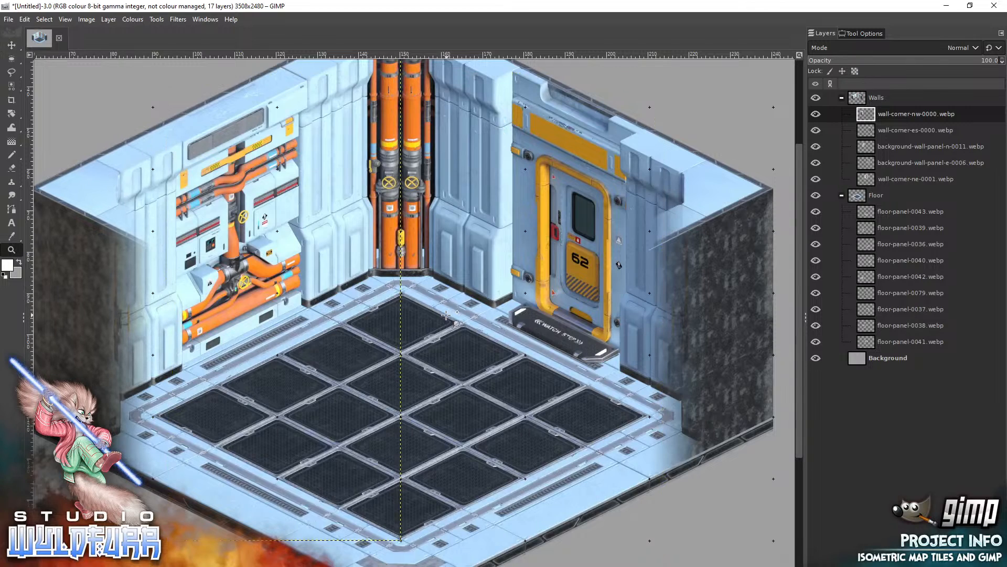
left_click(401, 295, "ctrl")
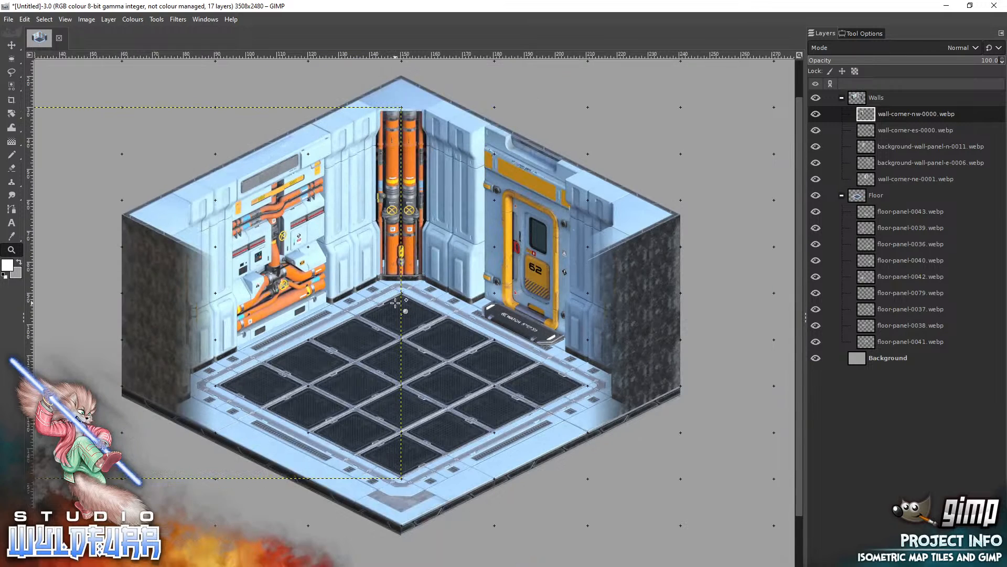
mouse_move(16, 45)
left_click(764, 380)
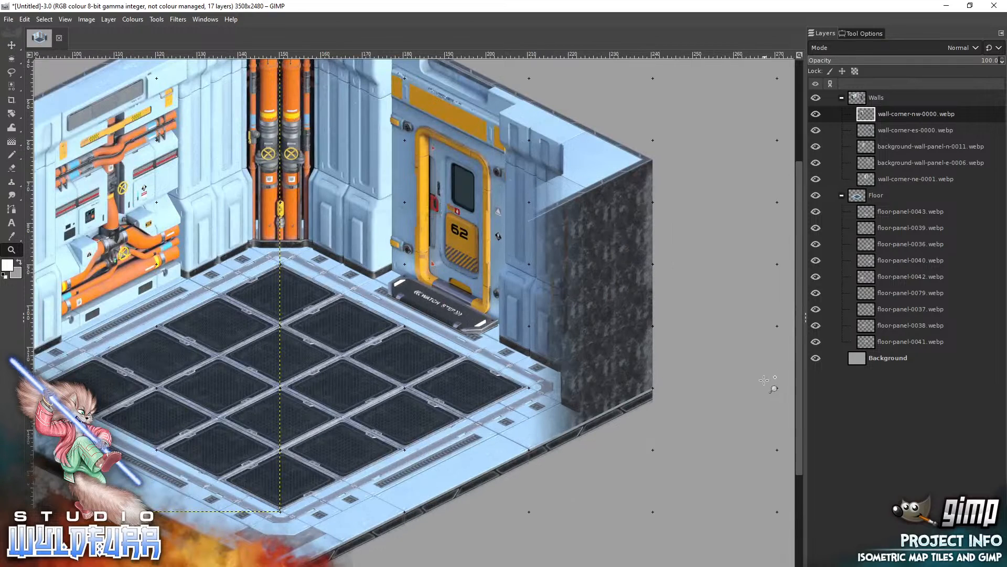
left_click(283, 289, "ctrl")
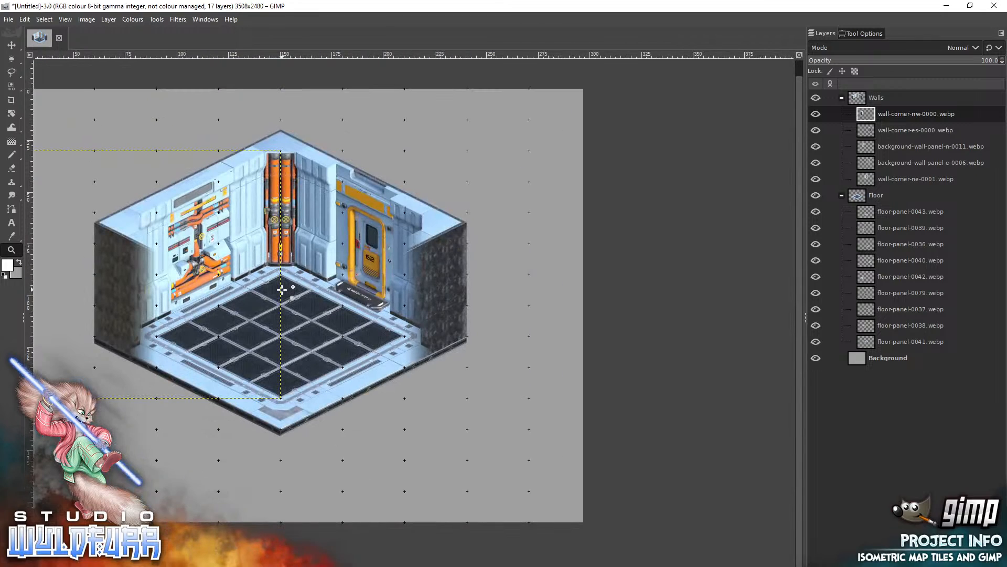
mouse_move(11, 62)
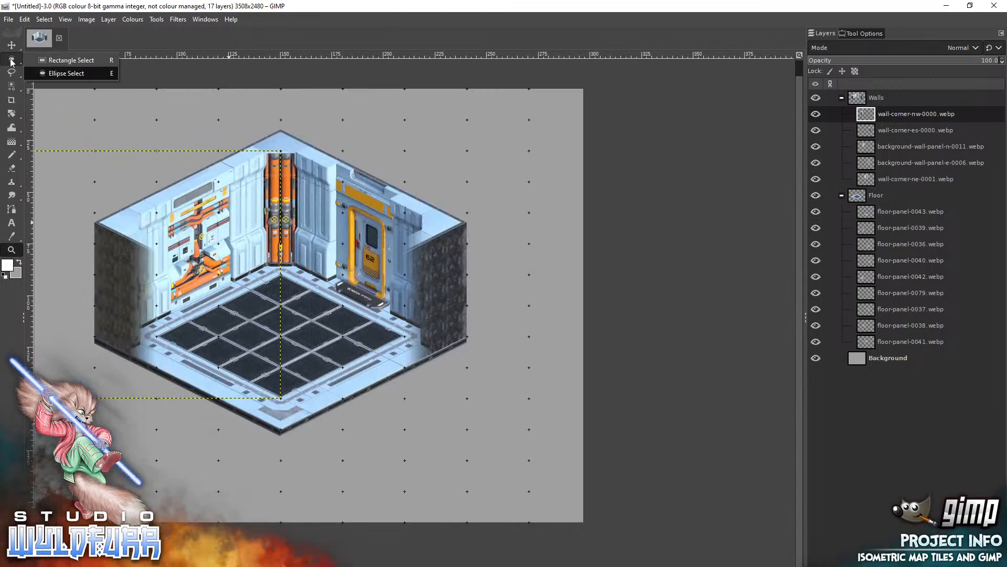
Collapse the Walls and Floor layer groups so that their individual tile layers are hidden from the layer list.
left_click_drag(492, 259, 617, 252)
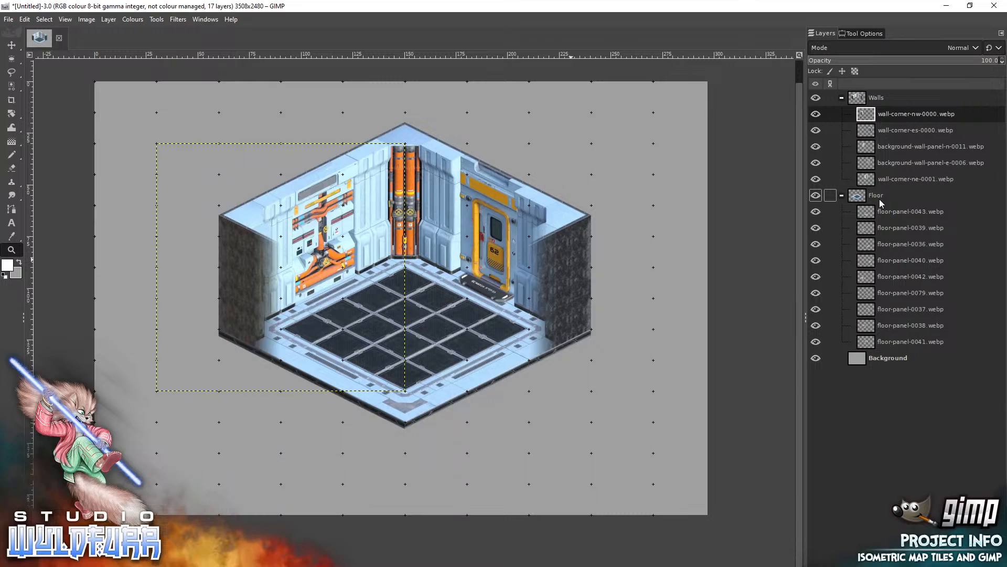
left_click(841, 98)
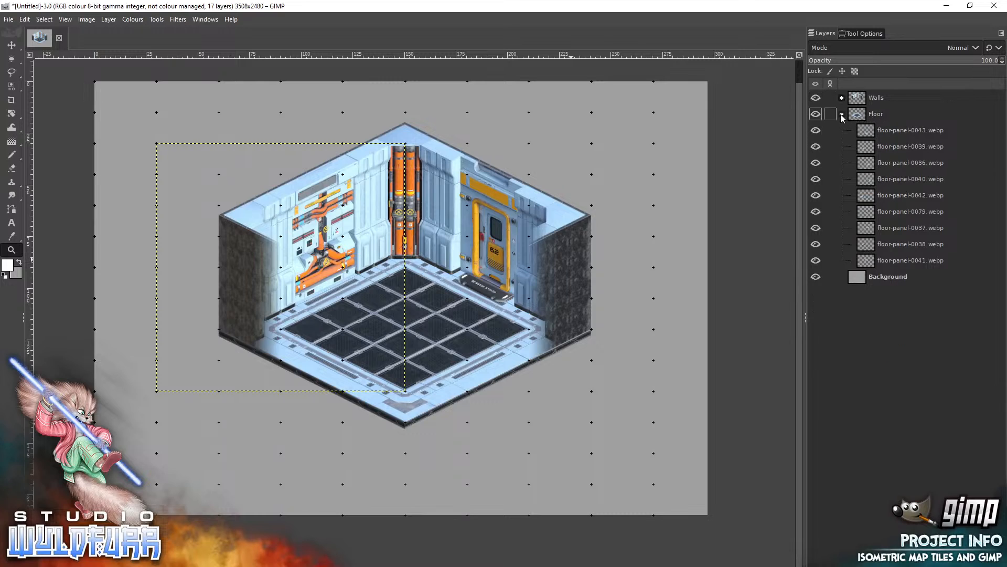
left_click(842, 114)
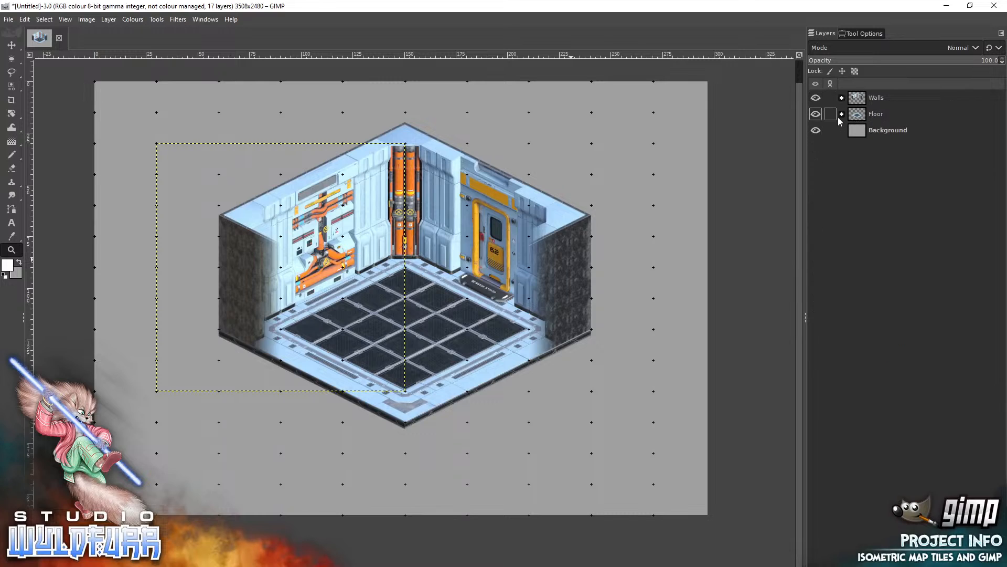